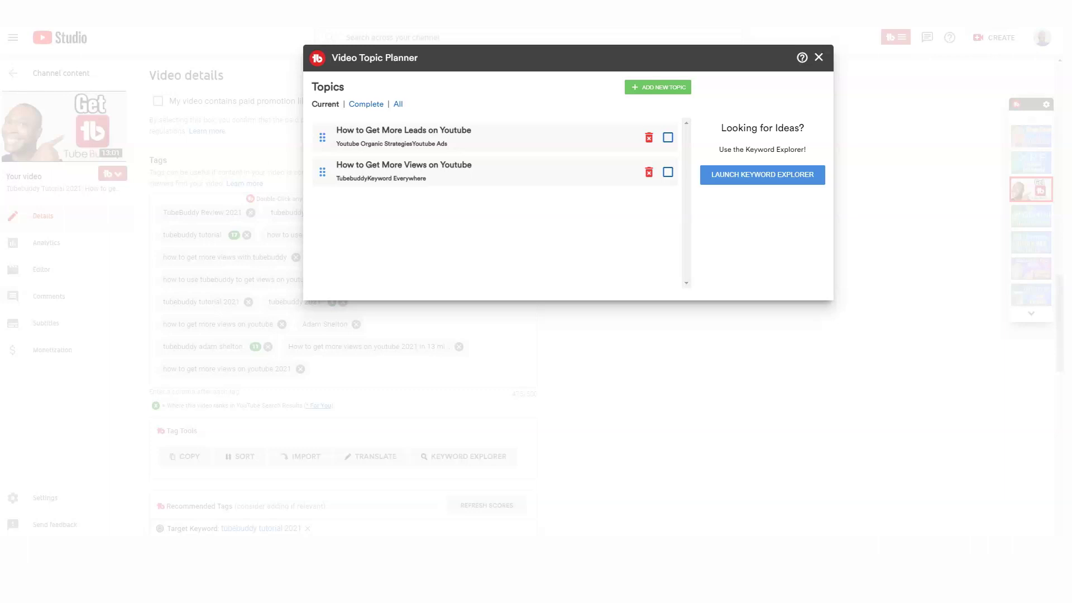
Reopen the Video Topic Planner and start a new topic titled "How to Get More Leads on Facebook"
key(Escape)
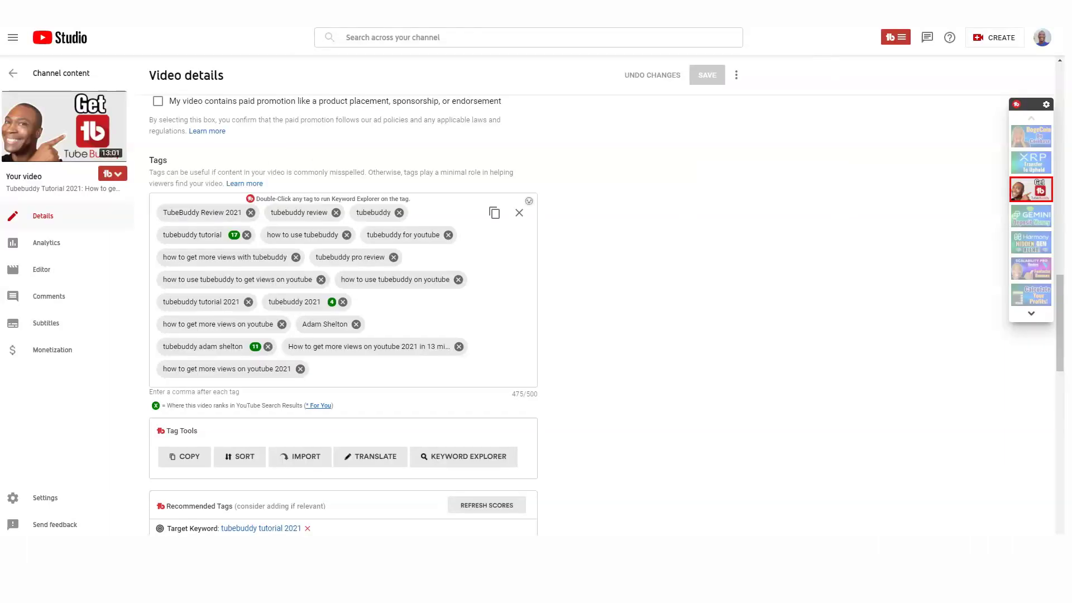
click(895, 37)
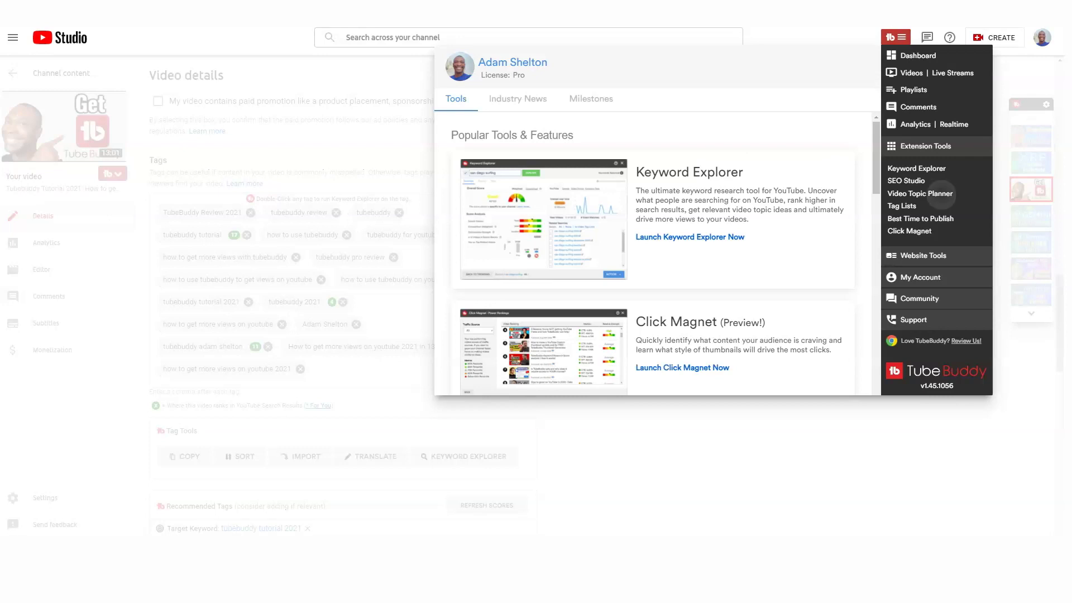
click(938, 193)
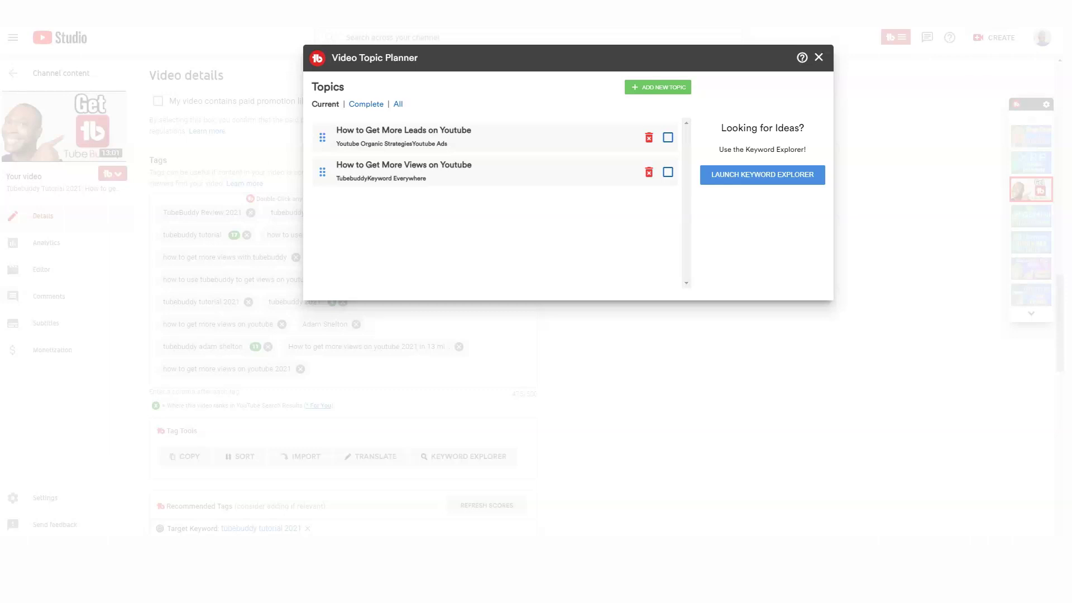
click(657, 87)
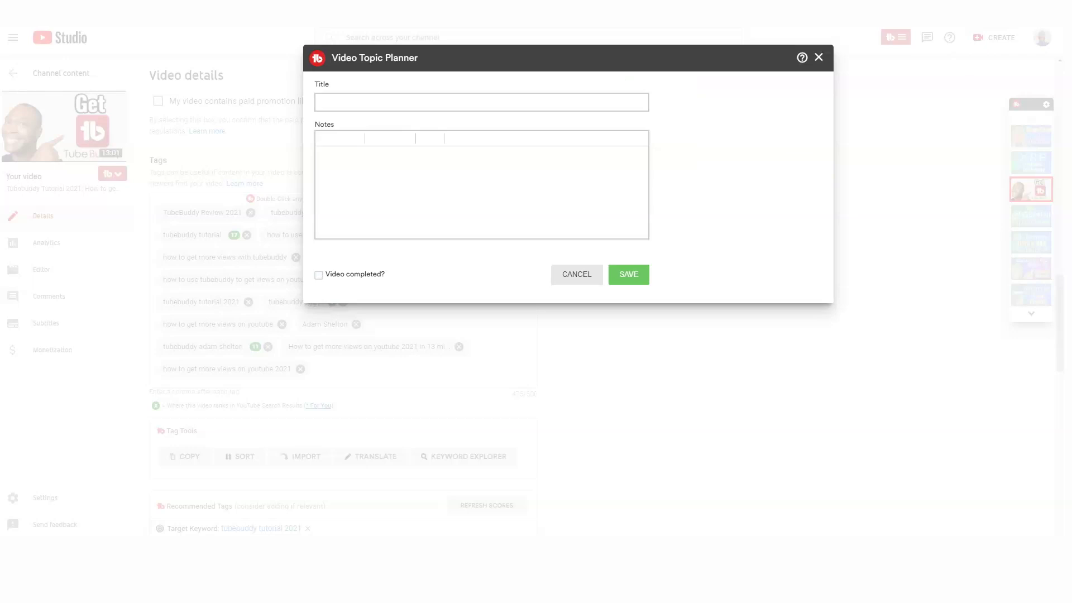
click(485, 98)
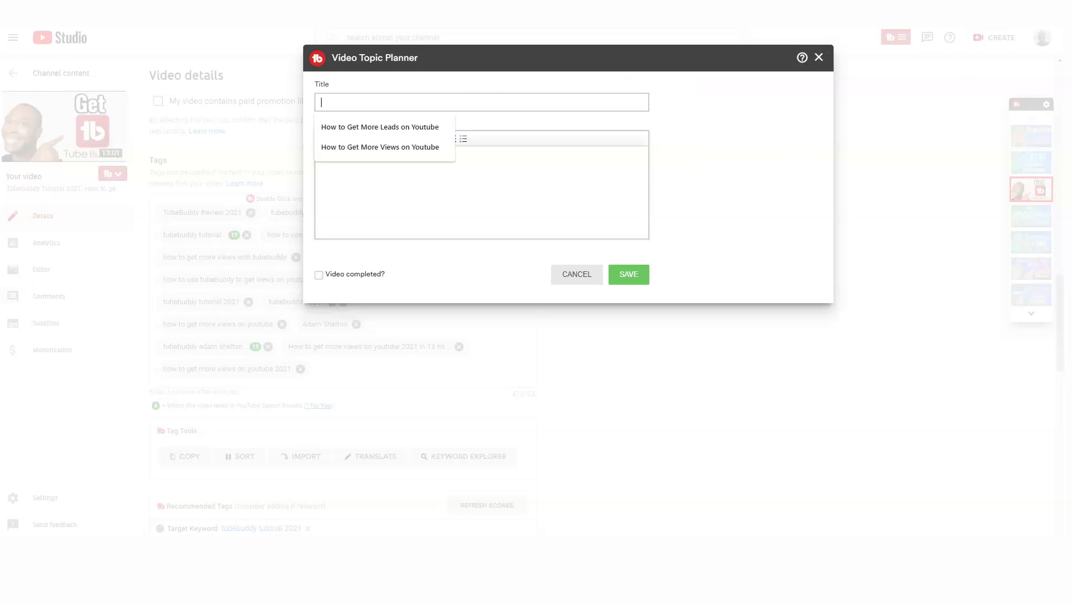
text(How to Get More Leads on Facebook)
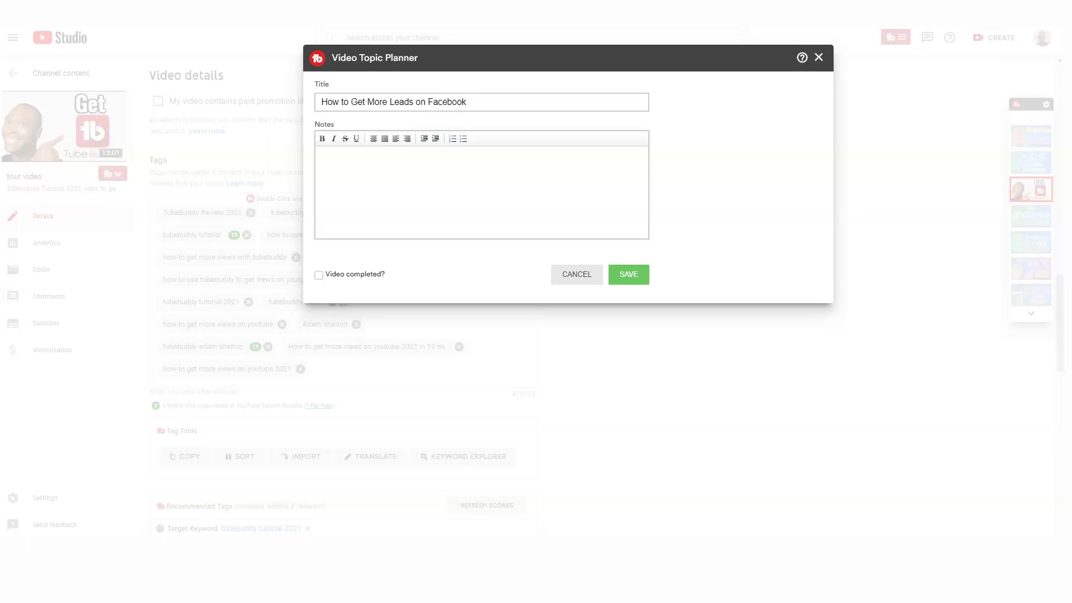
Copy the entire topic title, then cancel the new topic and close the planner
click(434, 177)
triple_click(425, 101)
click(425, 102)
double_click(402, 101)
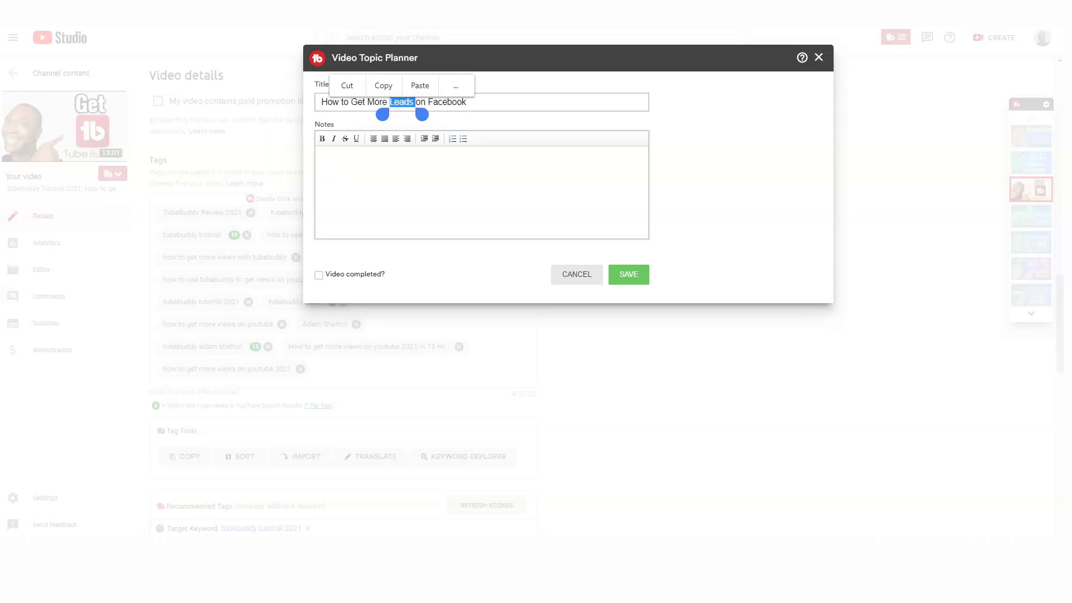
key(ctrl+a)
key(ctrl+c)
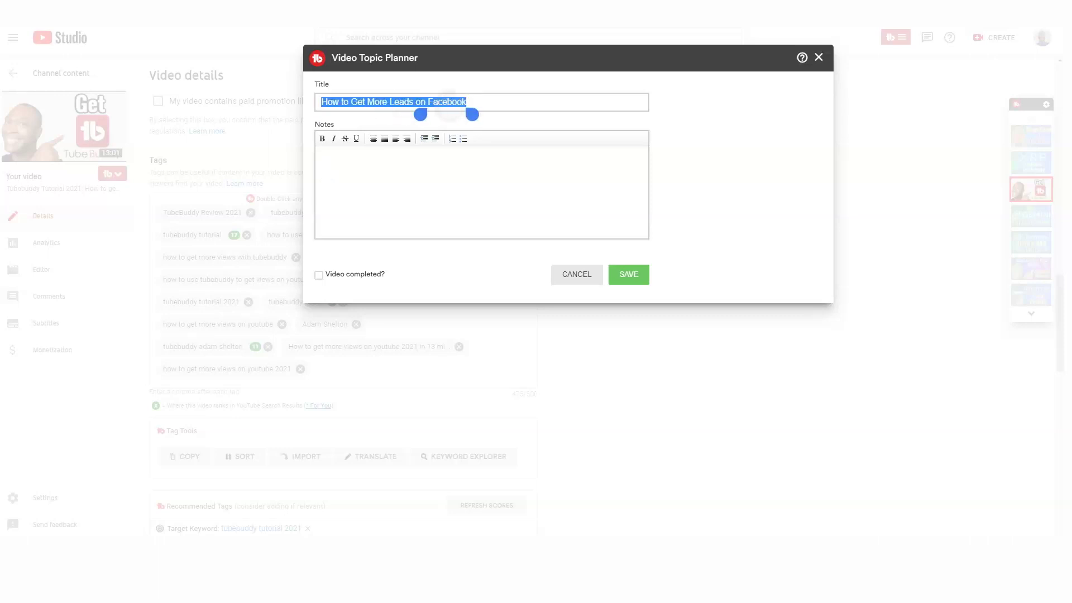
click(587, 275)
key(Escape)
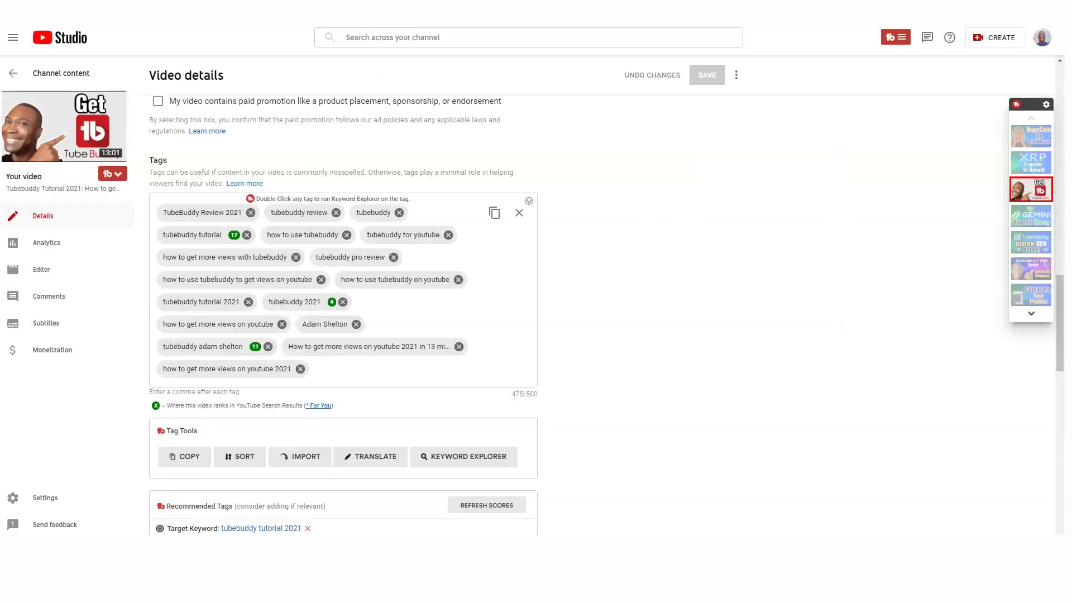
Explore the copied title "How to Get More Leads on Facebook" in Keyword Explorer and compare its unweighted and weighted scores
click(895, 37)
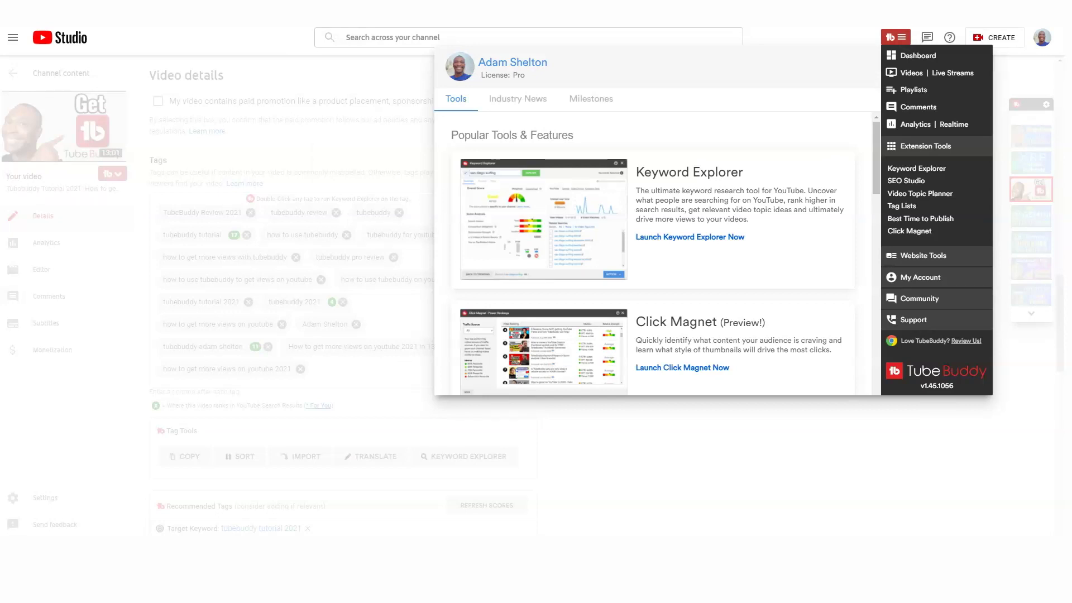
click(933, 168)
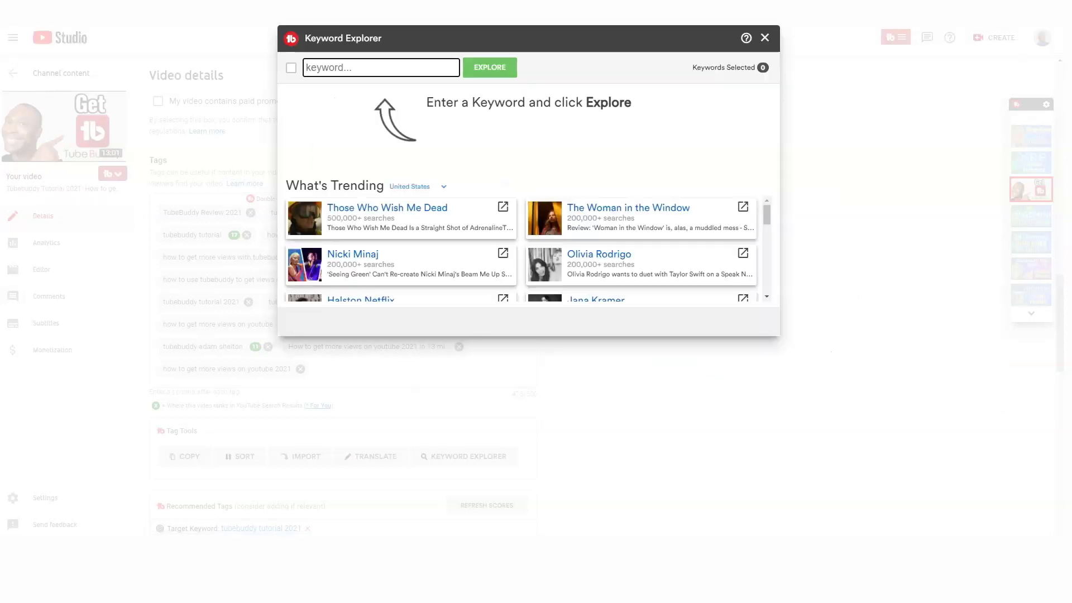
key(ctrl+v)
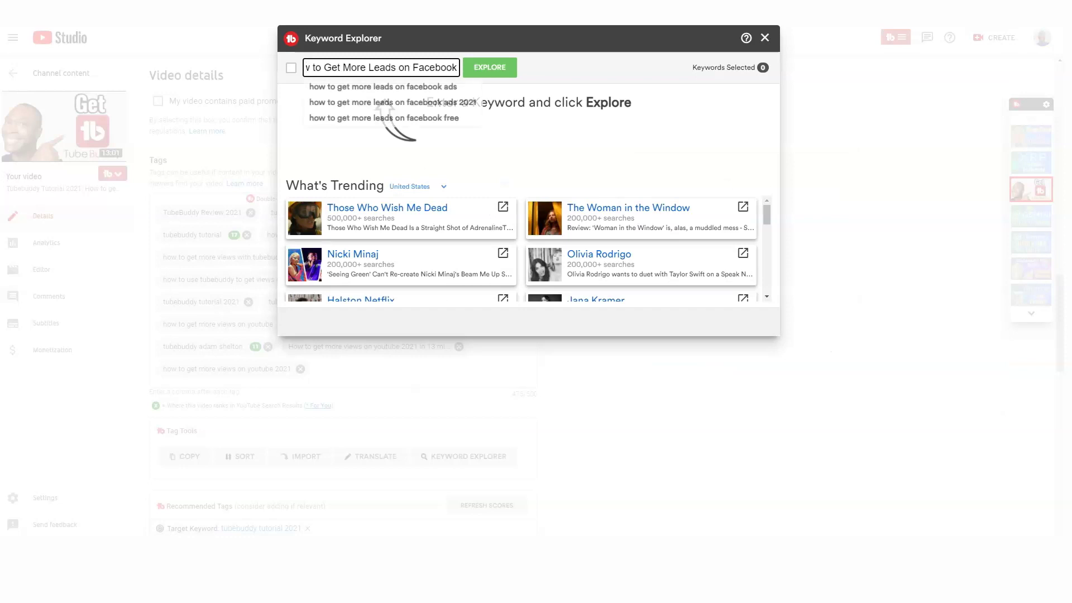
key(Return)
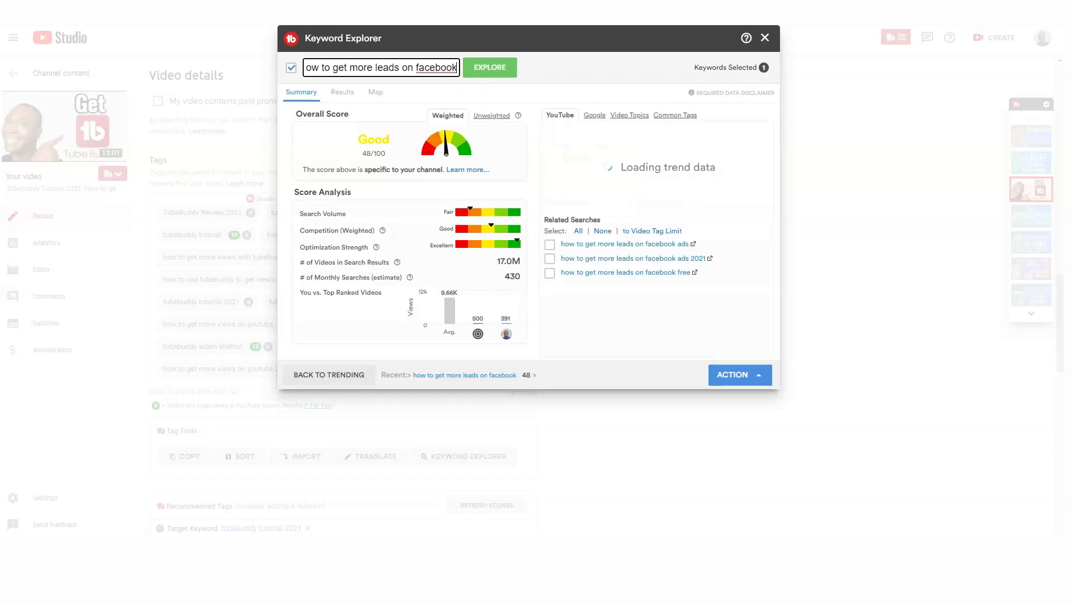
click(490, 115)
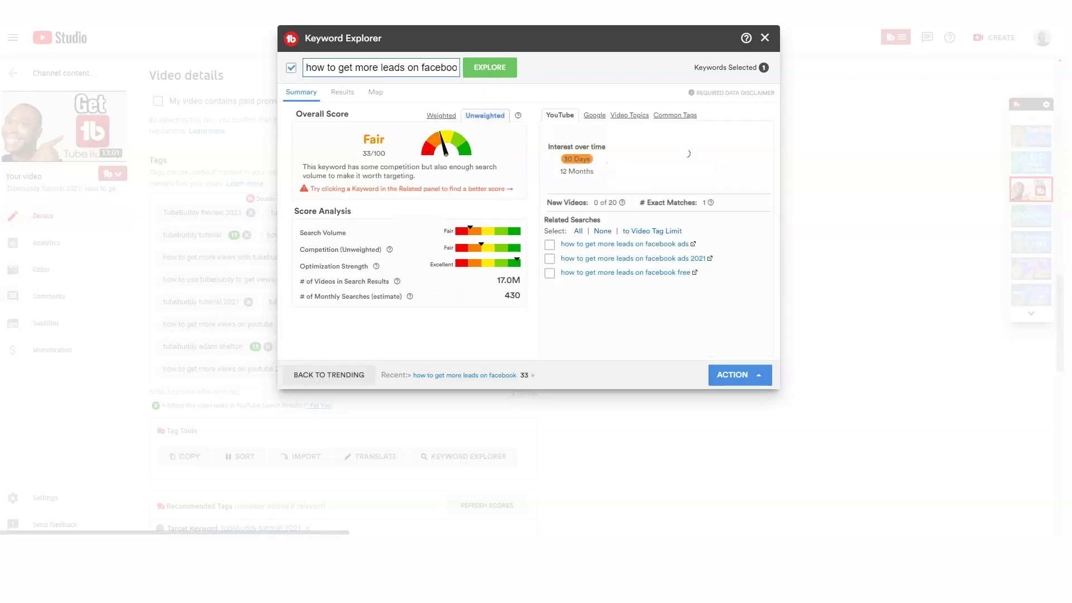
click(440, 115)
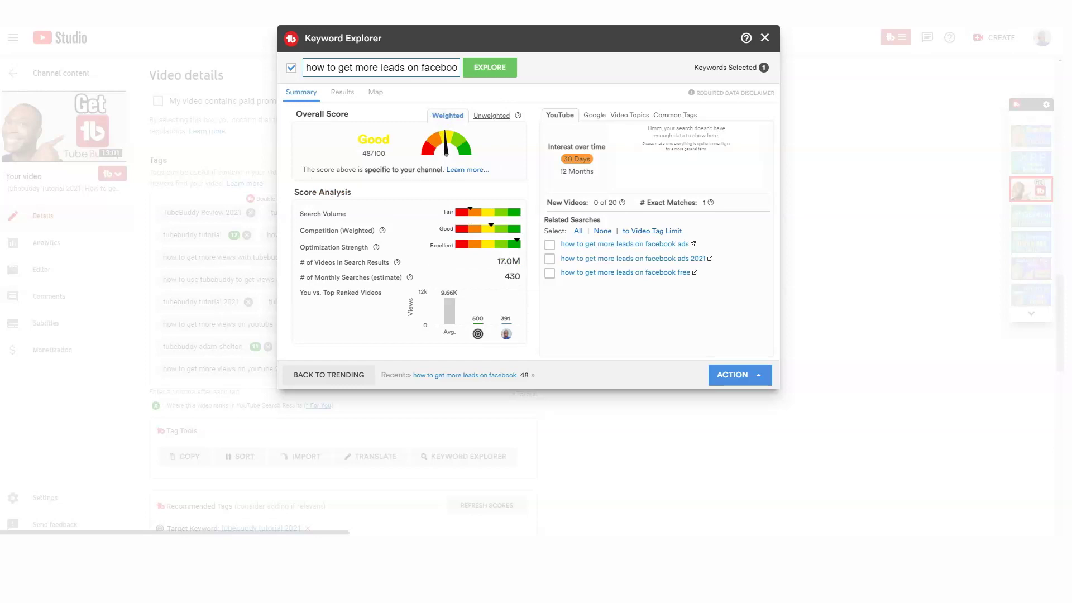
Explore the related search "how to get more leads on facebook free" and compare its unweighted and weighted scores
click(625, 272)
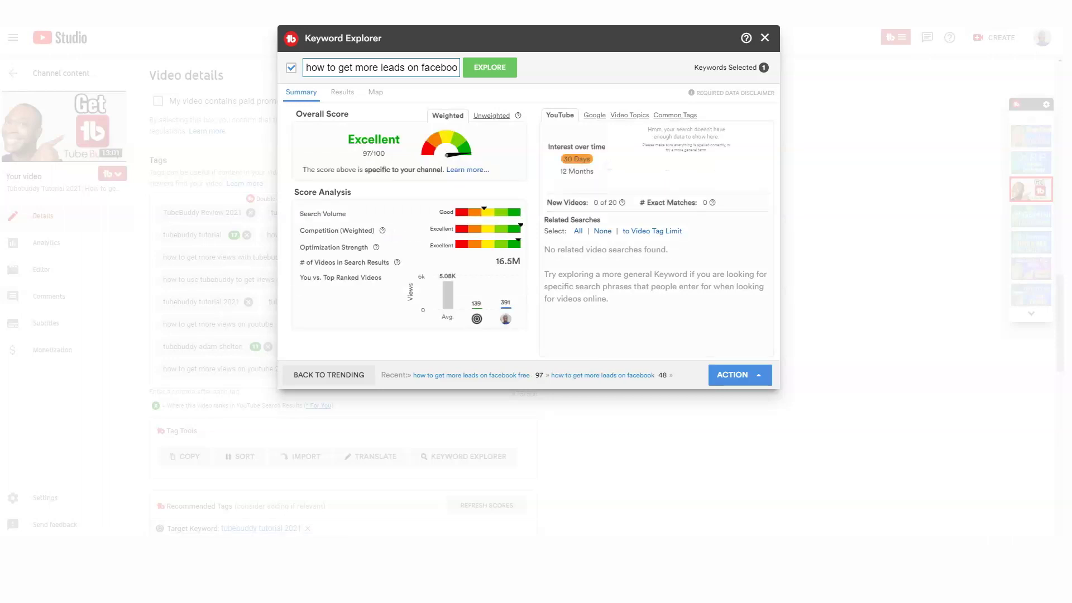
click(491, 115)
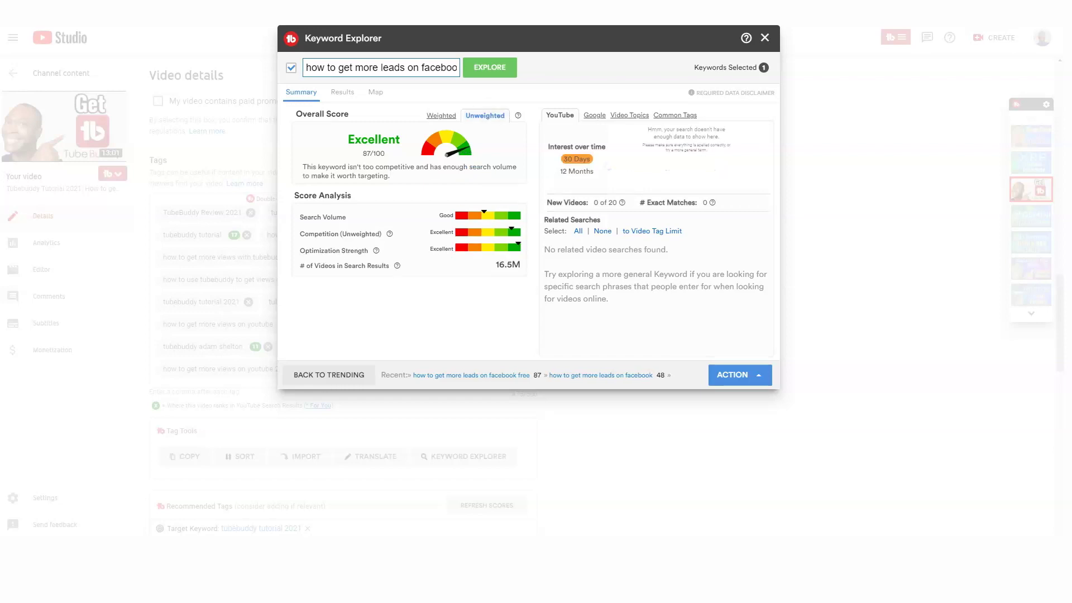
click(441, 115)
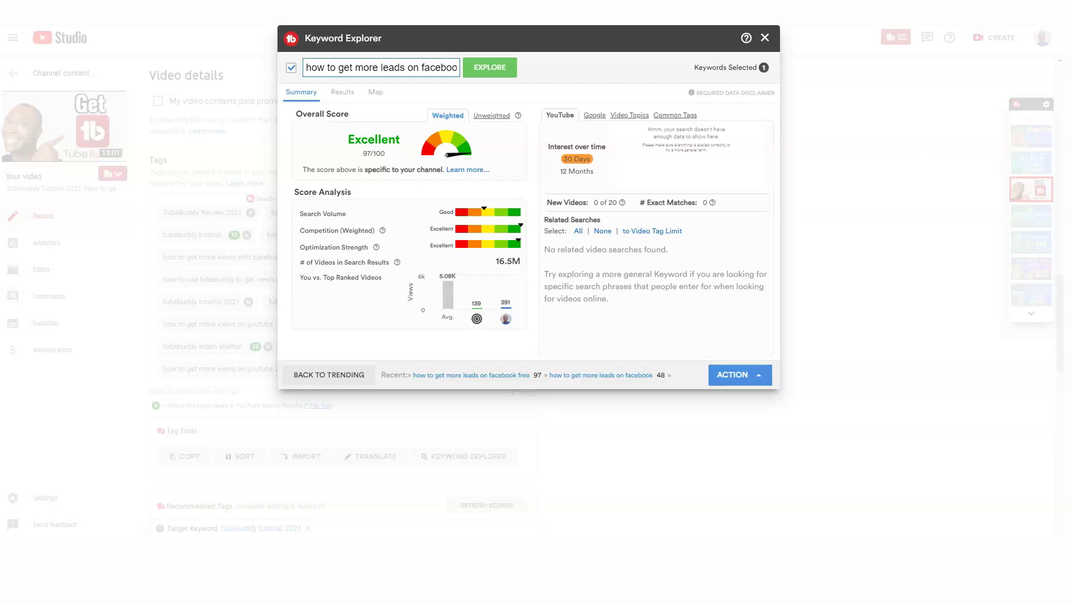
Copy the full explored keyword from the search field and close Keyword Explorer
click(383, 68)
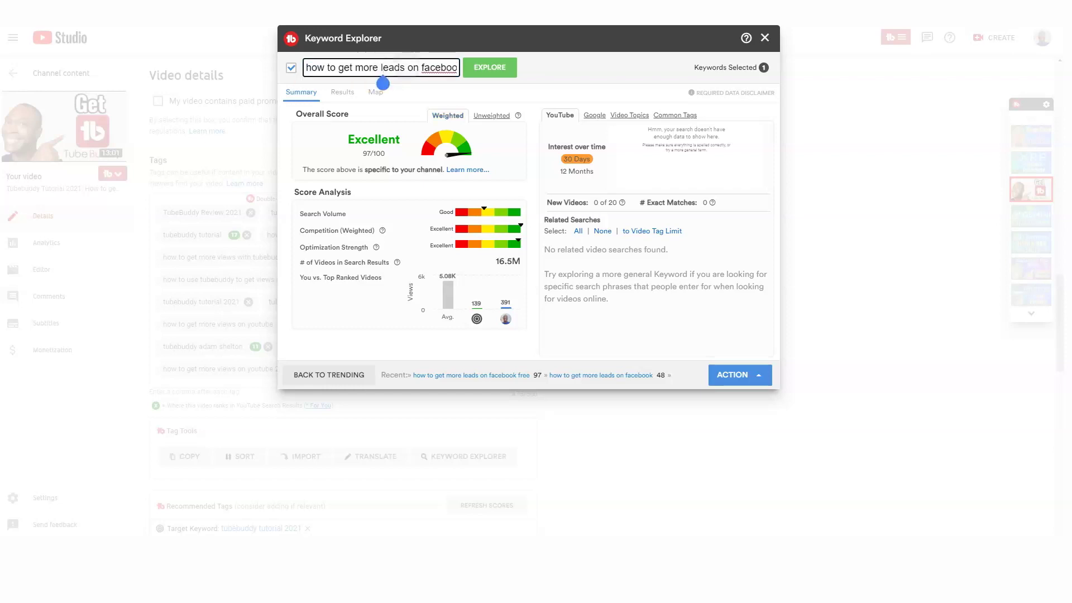
click(406, 68)
triple_click(389, 68)
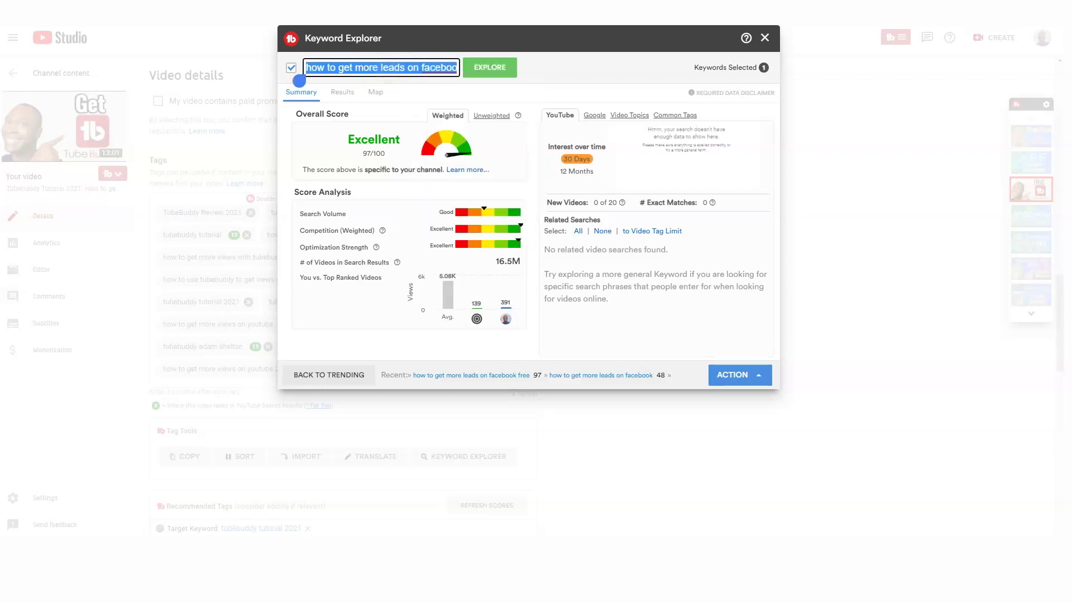
key(ctrl+c)
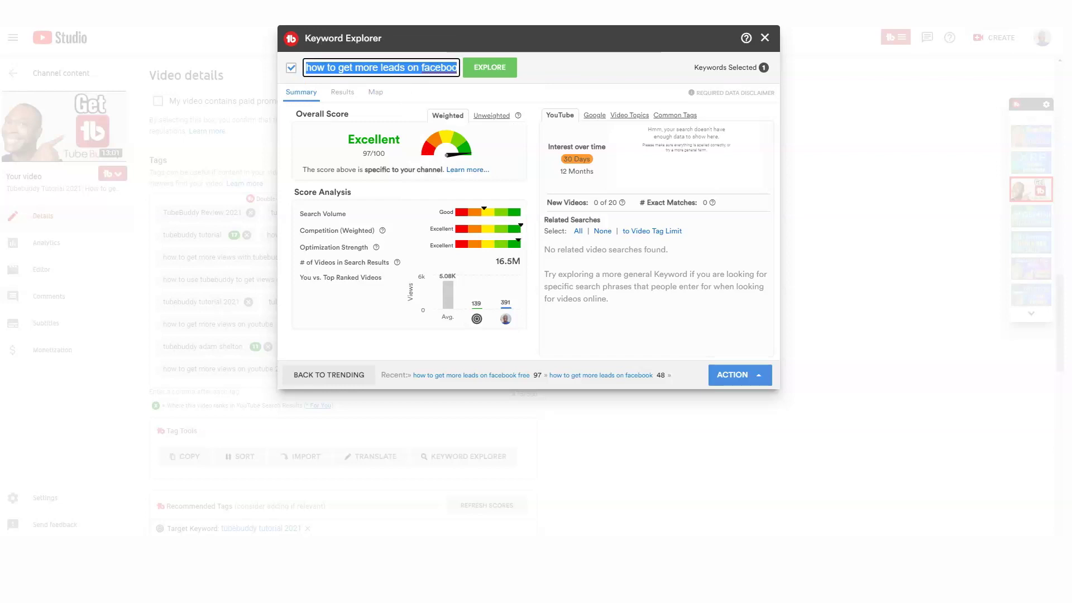
click(765, 37)
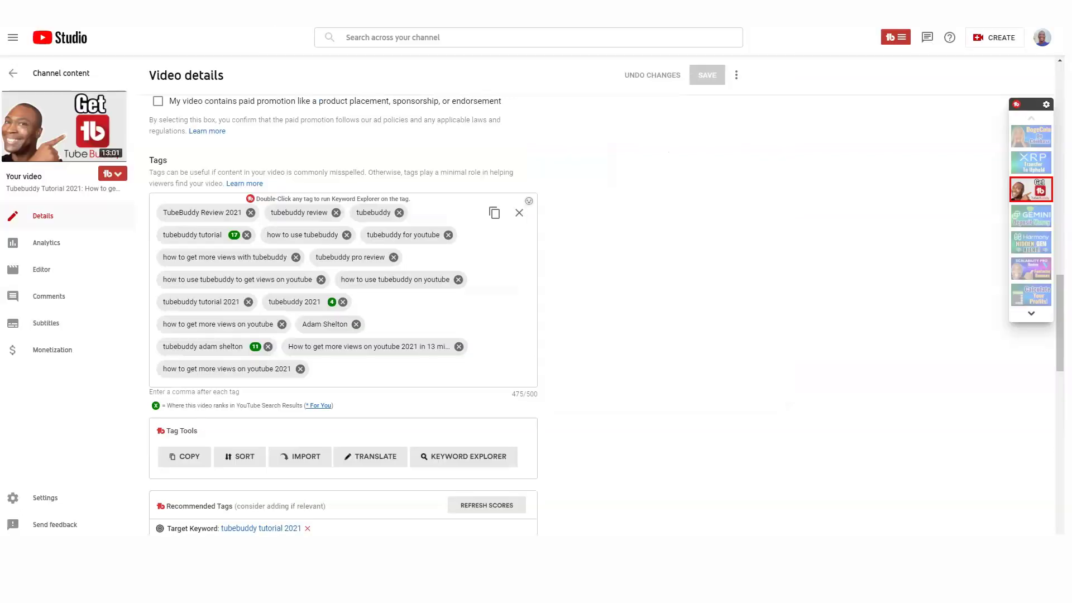
Start a new topic in the Video Topic Planner titled "how to get more leads on facebook free"
click(895, 37)
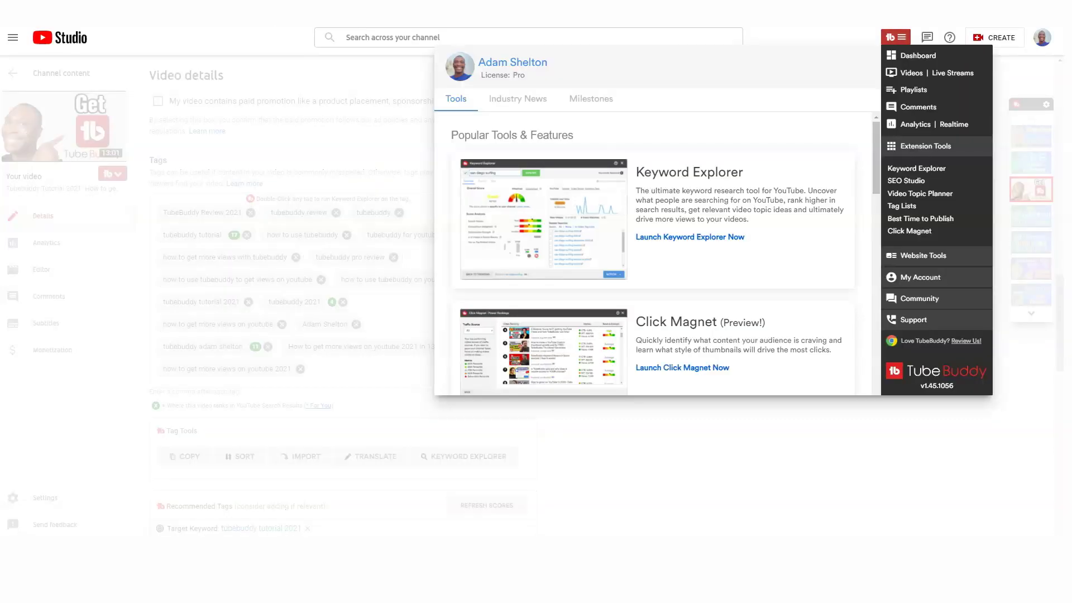
click(920, 193)
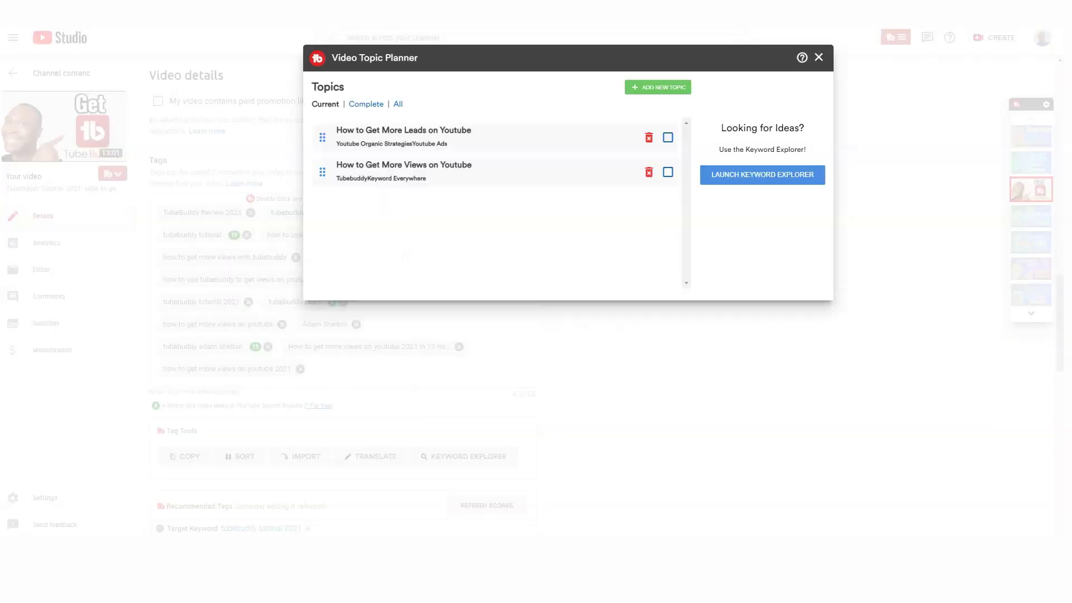
click(657, 87)
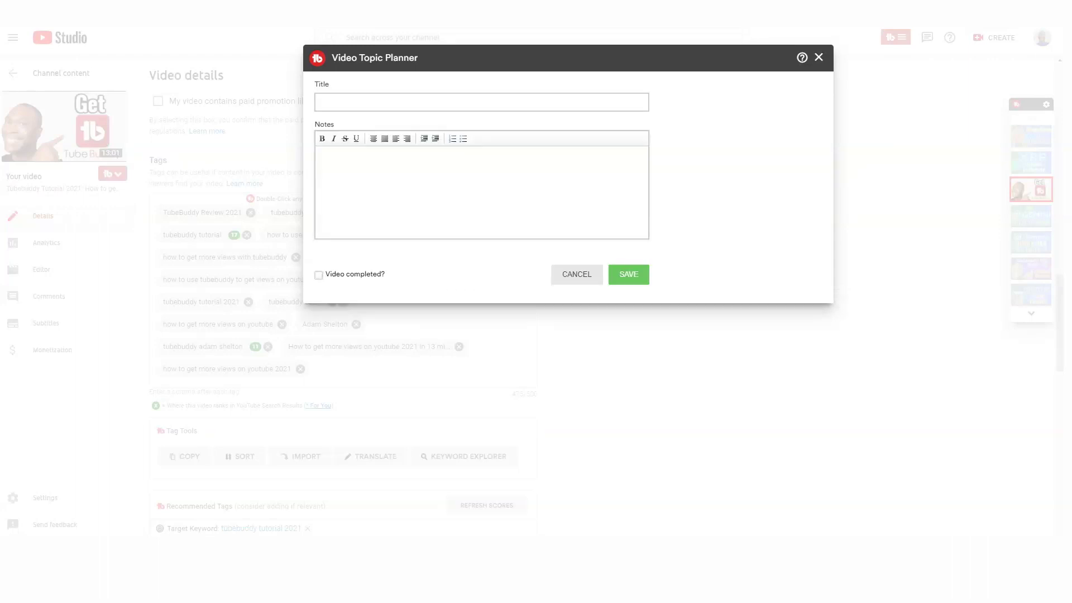
click(510, 102)
text(how to get more leads on facebook free)
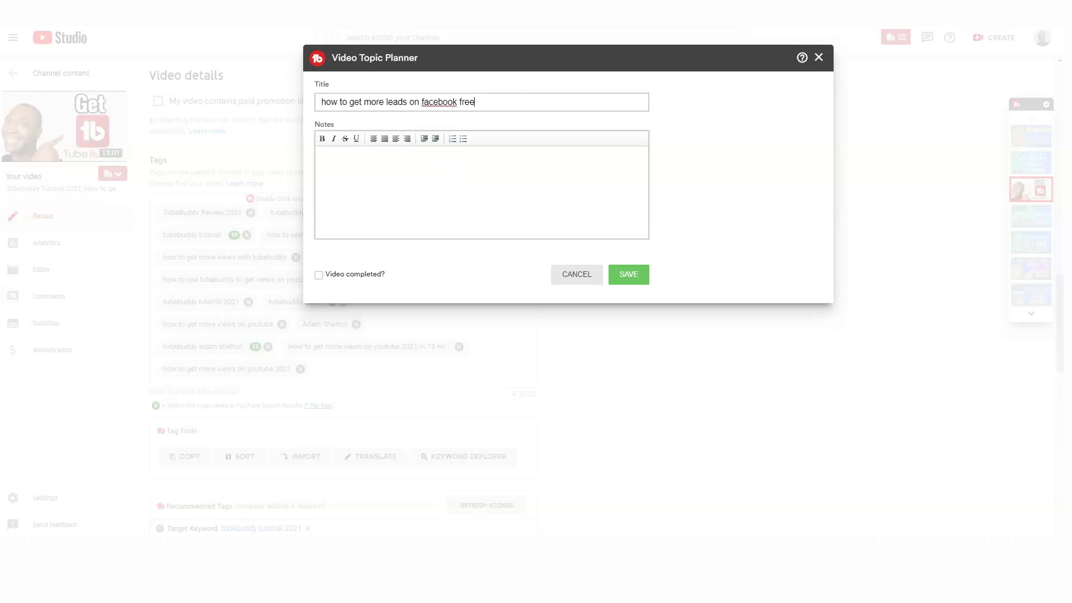
Enter "Facebook Profile" and "Facebook Lives" on separate lines of the topic's notes
click(445, 170)
text(Facebook)
text( Profile)
text(F)
text(ook Lives)
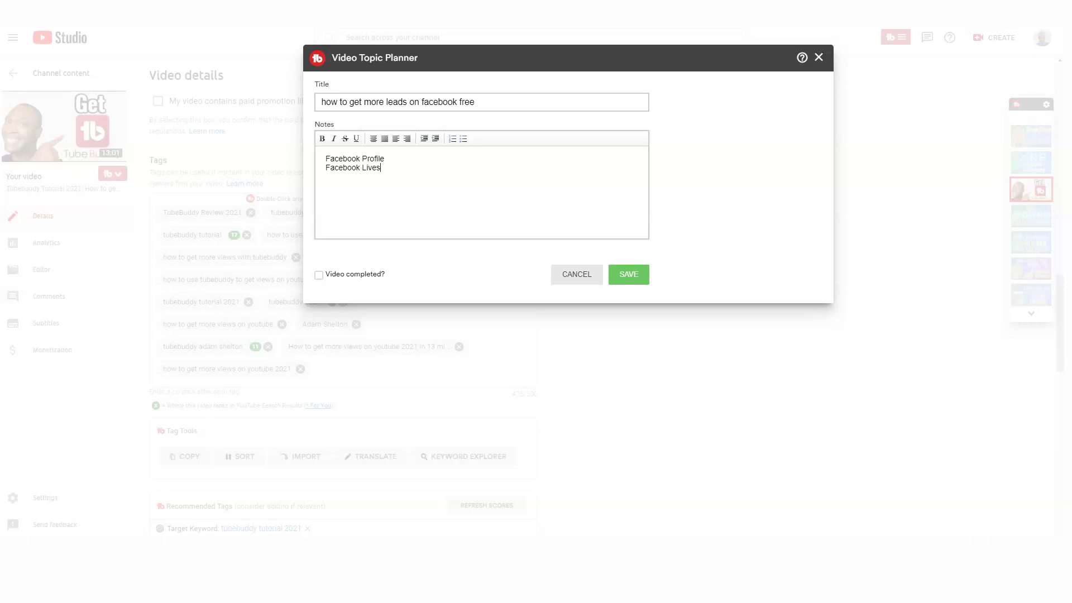
Add "Facebook Posts" and "Facebook Groups" as further lines in the topic's notes
text(Facebok)
key(BackSpace)
text(ok Posgts)
key(BackSpace)
key(BackSpace)
key(BackSpace)
key(BackSpace)
key(BackSpace)
text(t)
key(Return)
text(Facebook g)
key(BackSpace)
text(Groups)
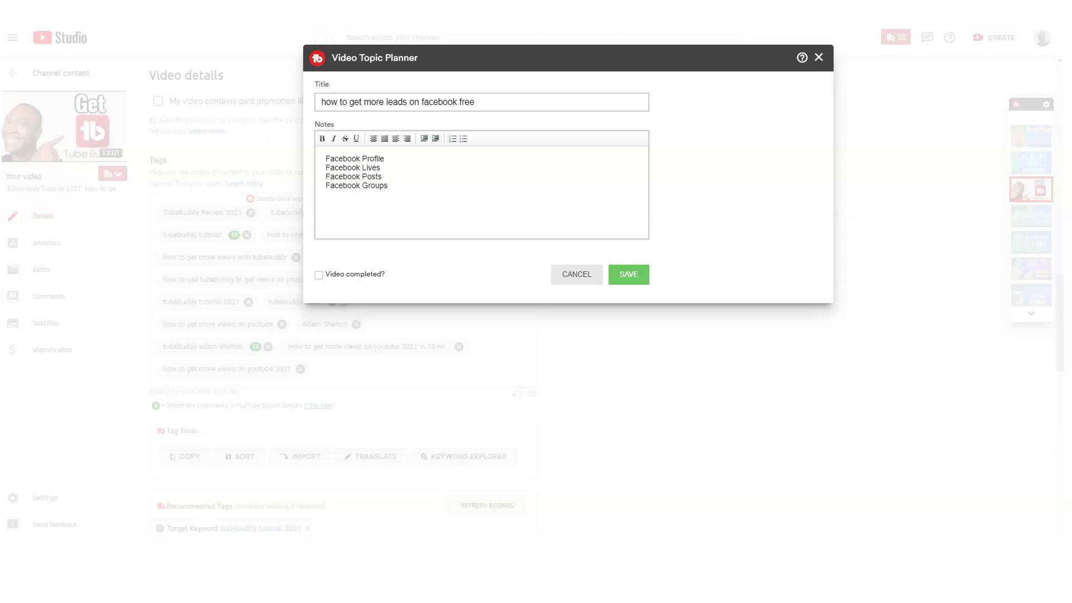
Add the line "Facebook Messenger" to the notes and save the topic
text(Facebook Messenger)
click(629, 274)
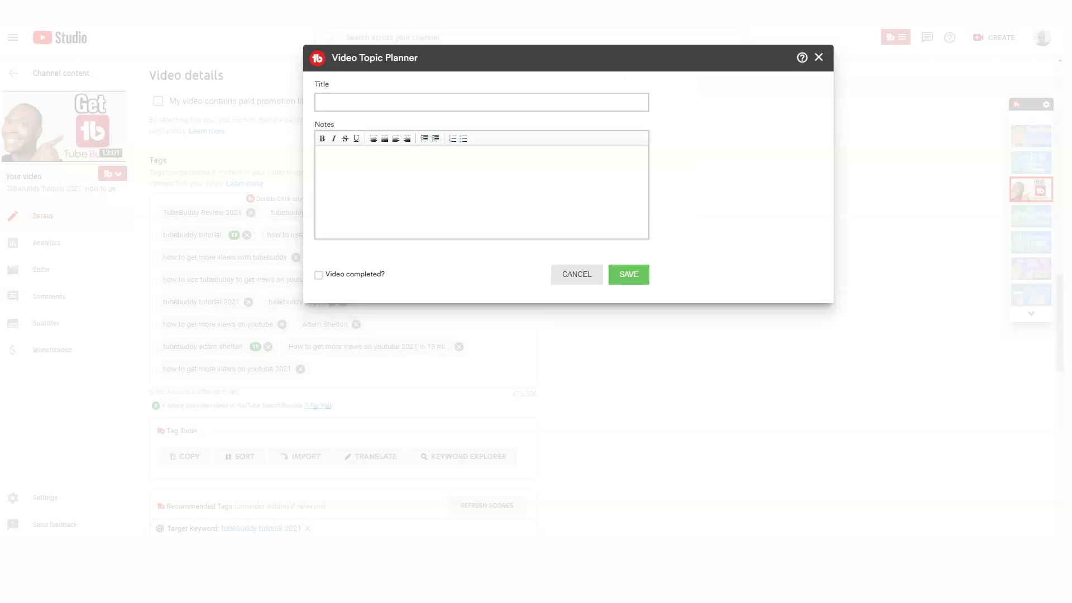
Title another new topic "How To Get More Engagement on Instagram"
click(545, 100)
text(How To)
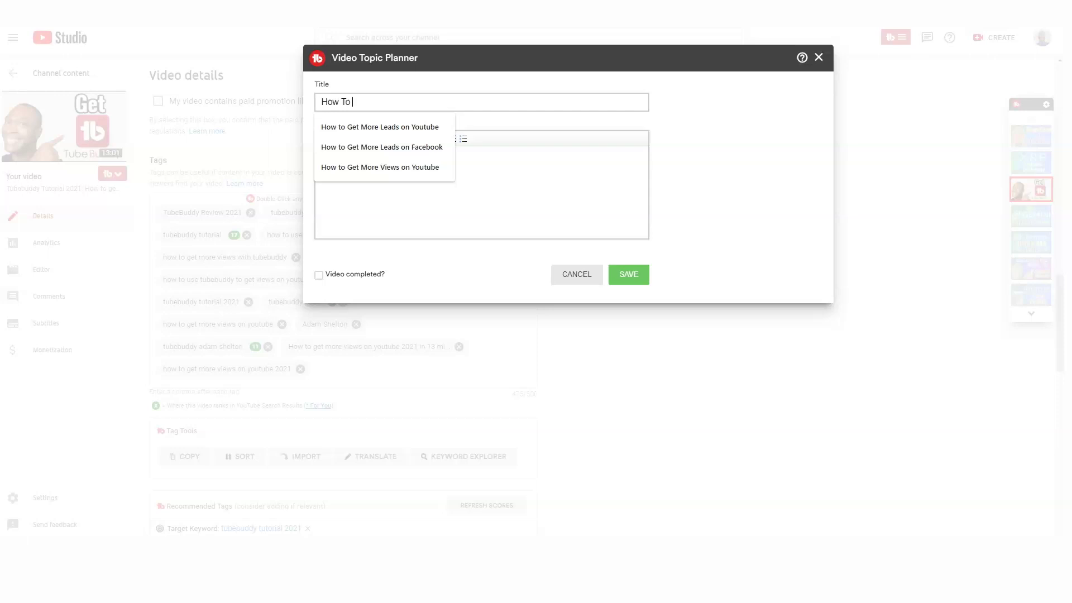
text( Get More Engagement on)
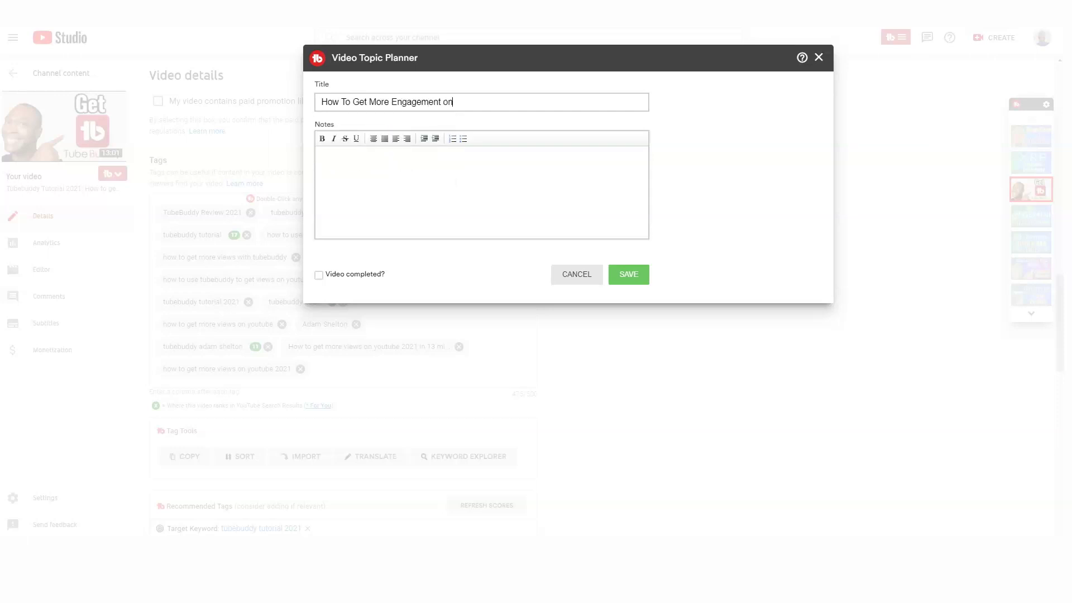
text( Ist)
text(nstagram)
Copy the Instagram topic's entire title, then save the topic and close the planner
triple_click(447, 102)
click(443, 101)
double_click(416, 102)
triple_click(416, 102)
click(397, 84)
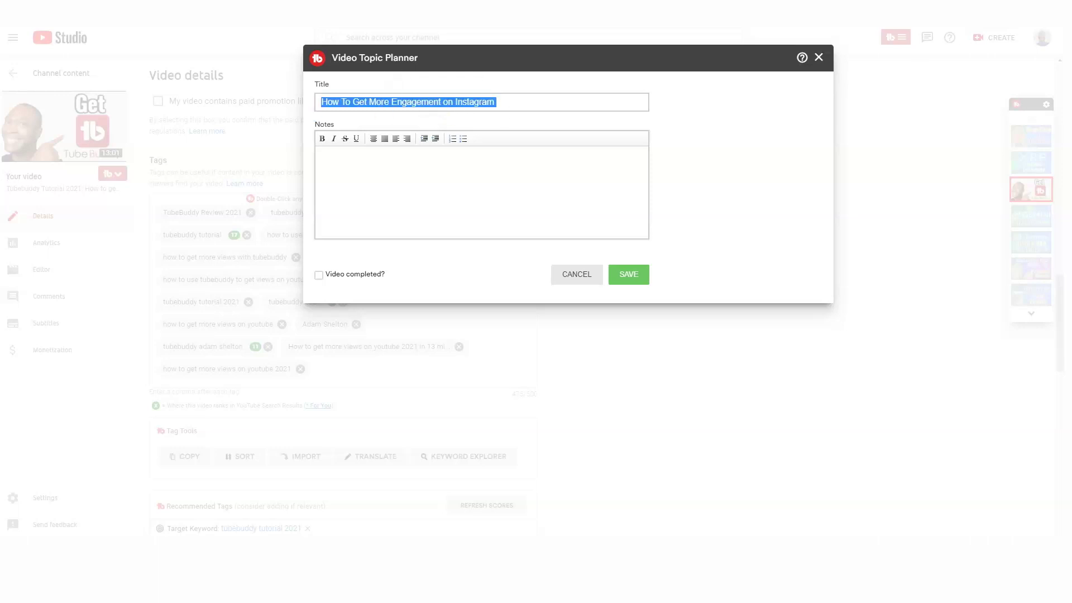
click(629, 274)
key(Escape)
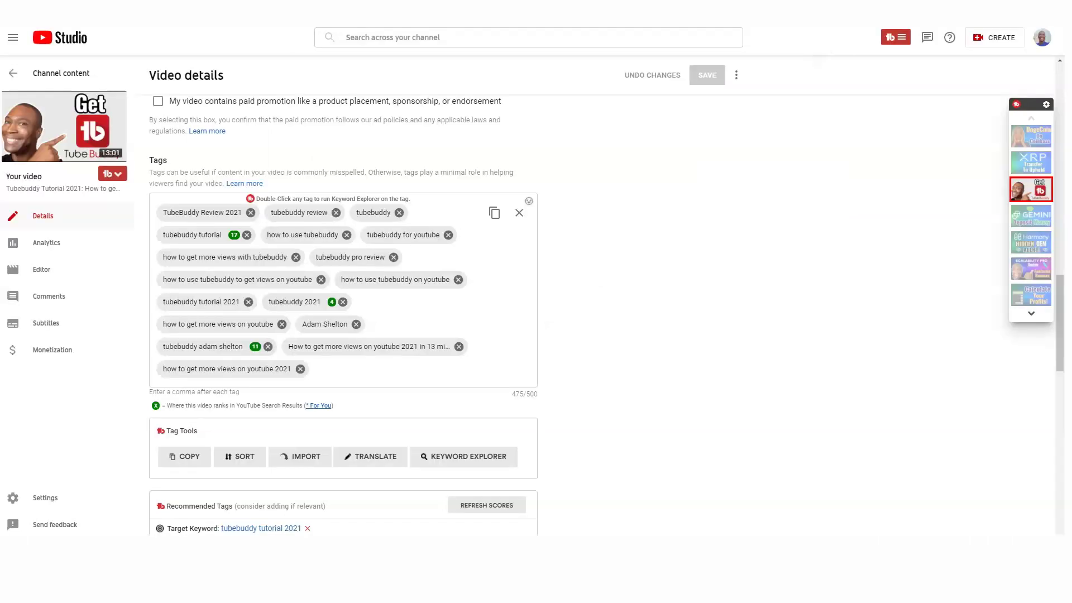
Explore the copied title "How To Get More Engagement on Instagram" in Keyword Explorer
click(895, 36)
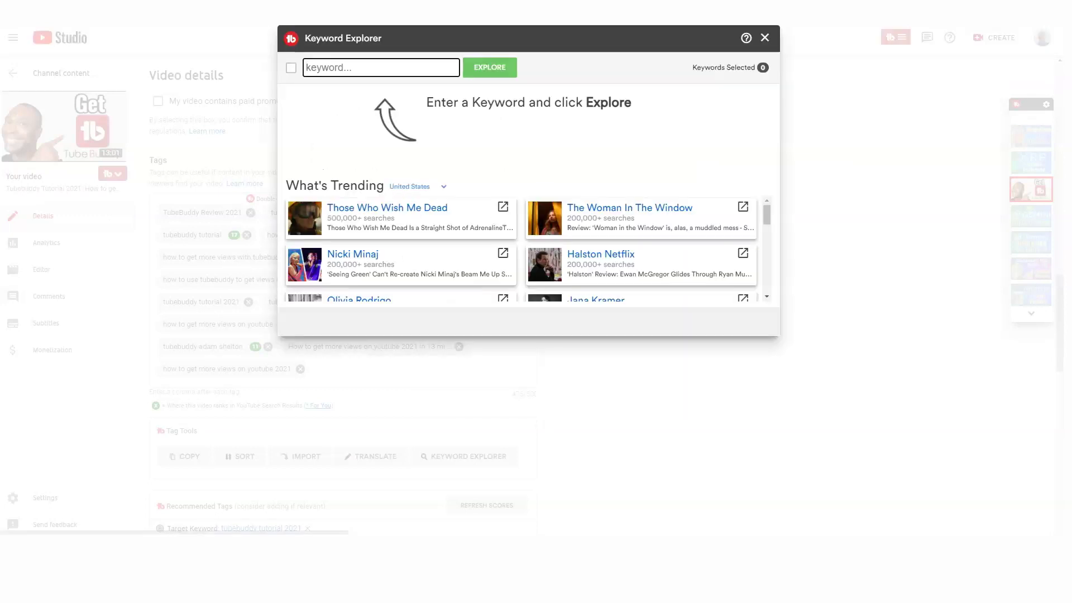
key(ctrl+v)
key(Return)
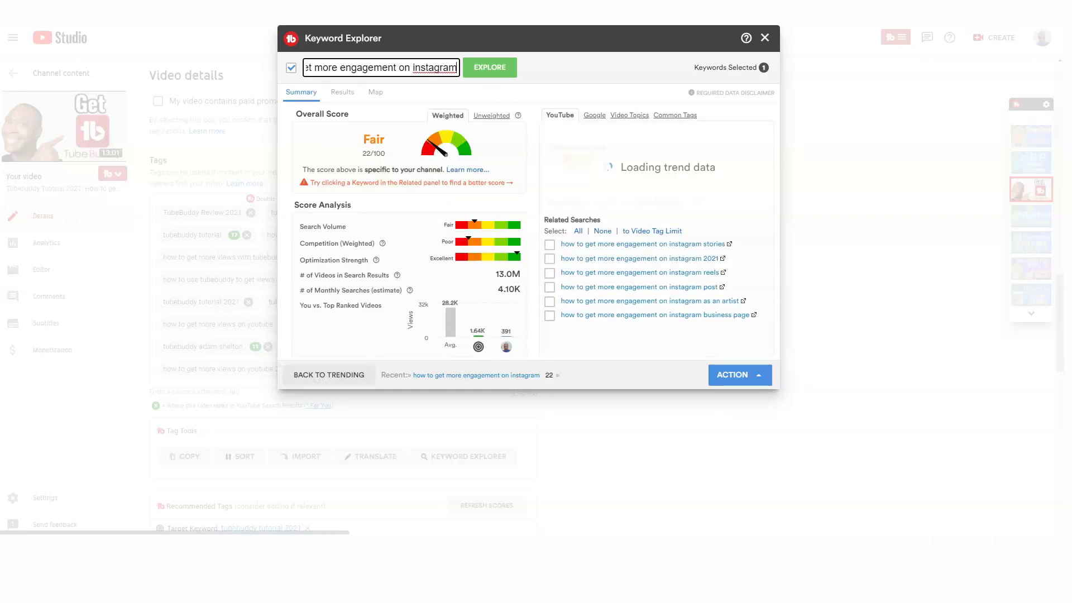
Check the keyword's unweighted and weighted scores, and explore the related search "how to get more engagement on instagram 2021"
click(492, 116)
click(448, 115)
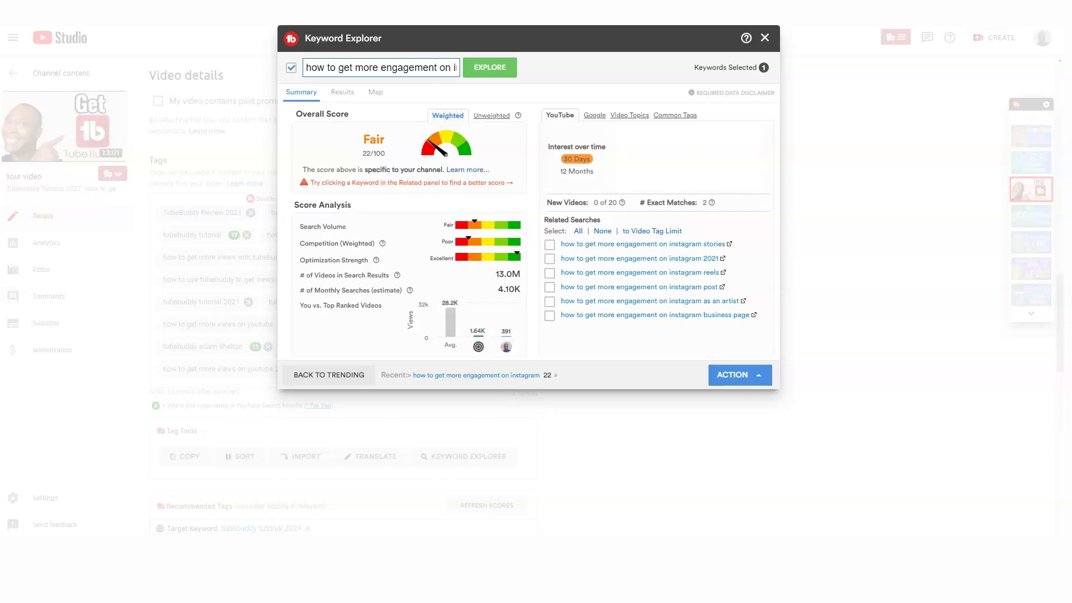
click(639, 258)
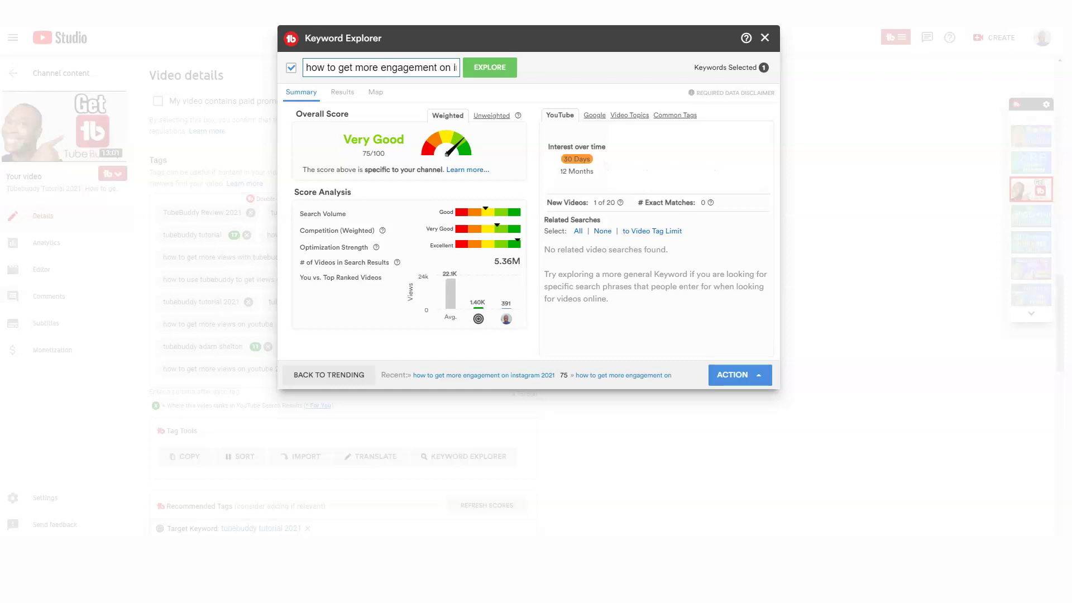
Look at the Google related searches and explore "how to get more engagement on instagram" from them
click(629, 115)
click(582, 115)
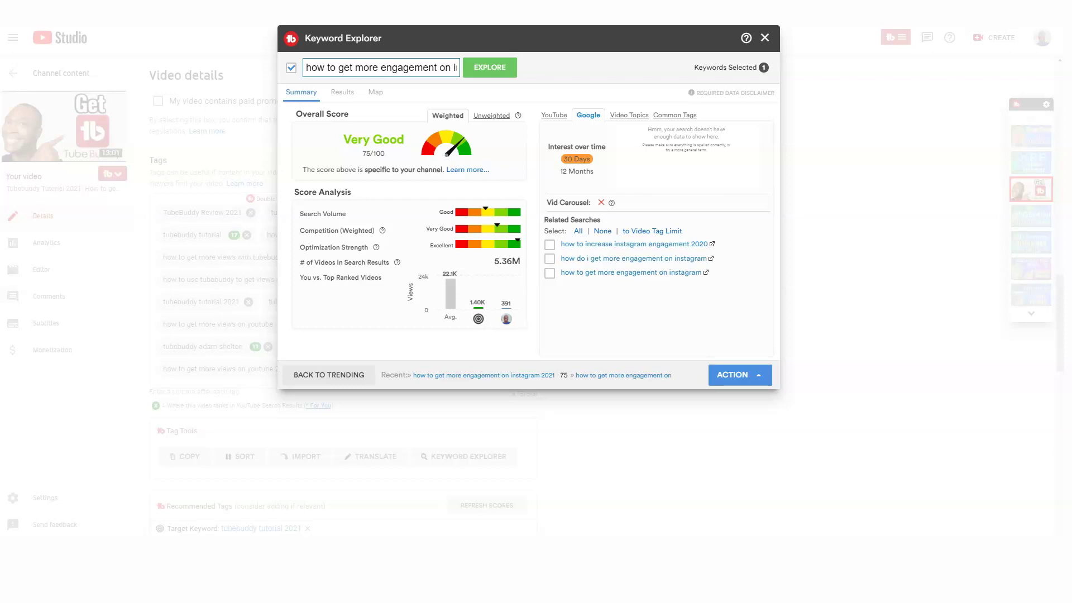
click(678, 273)
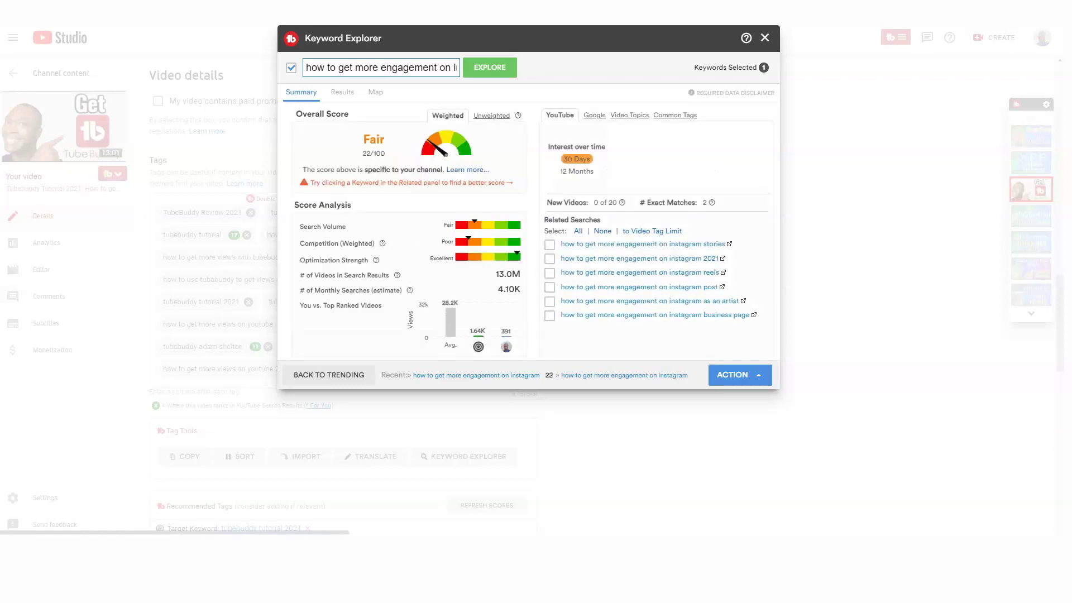
Explore the related searches "how to get more engagement on instagram post" and "how to get more engagement on instagram stories" to compare their scores
click(639, 286)
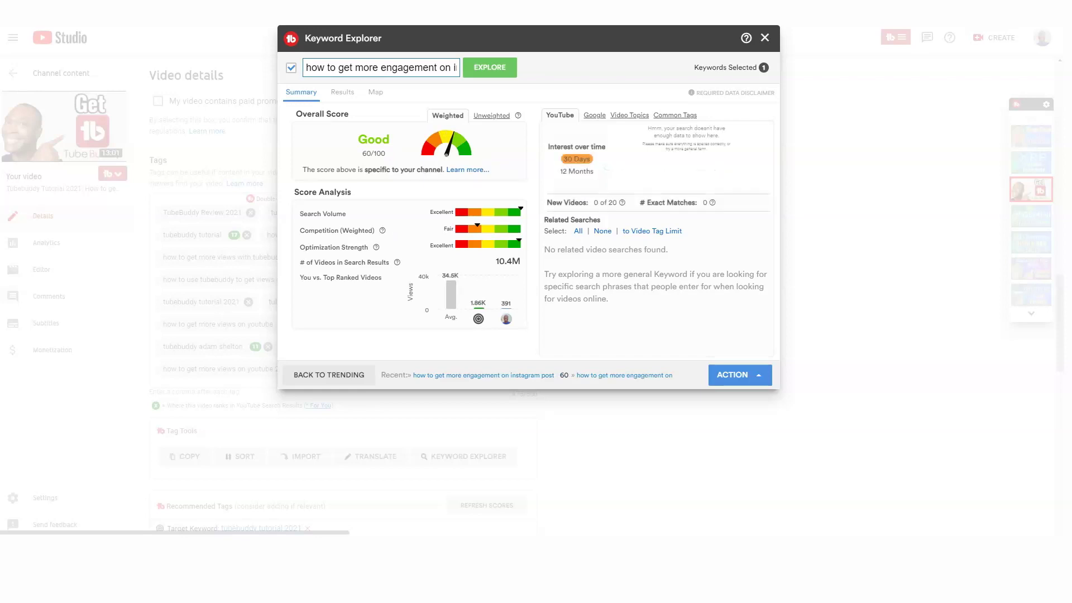
click(624, 375)
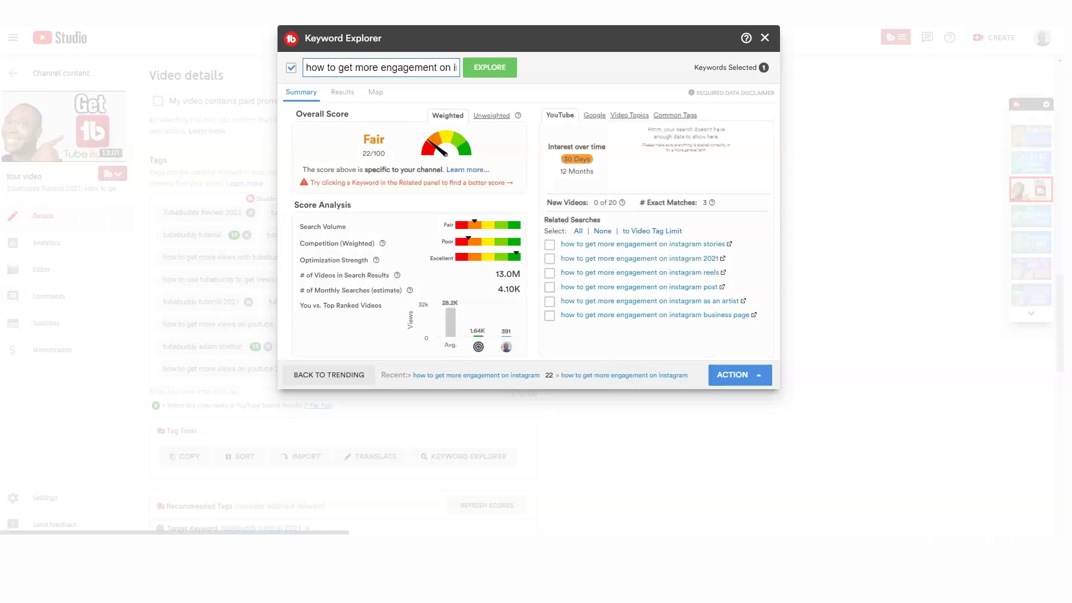
click(642, 244)
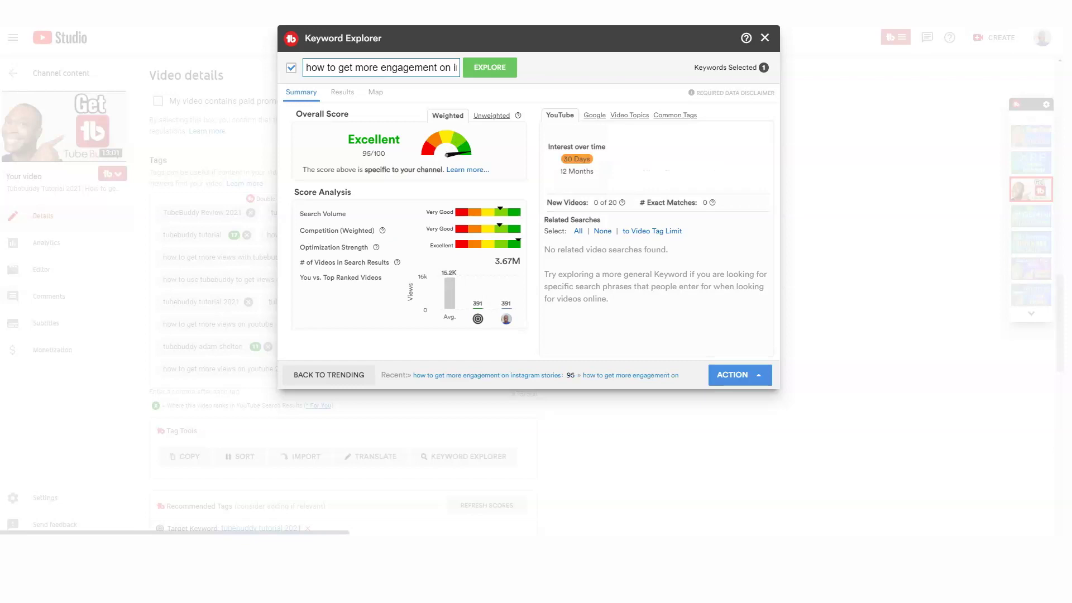
Copy the entire explored keyword "how to get more engagement on instagram stories" and close Keyword Explorer
triple_click(379, 67)
key(ctrl+c)
right_click(380, 67)
click(402, 49)
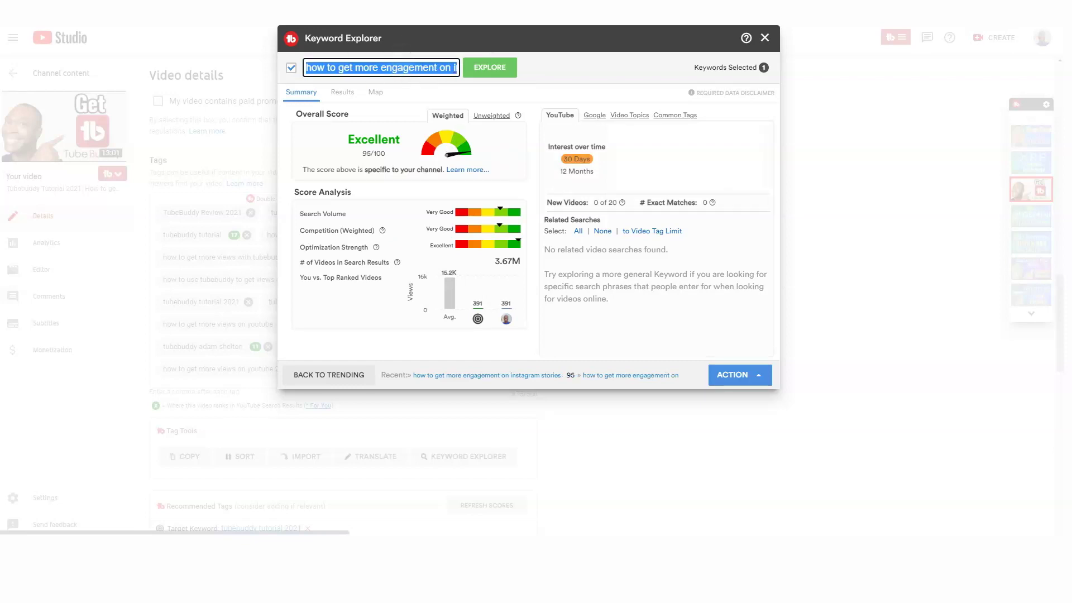
click(765, 37)
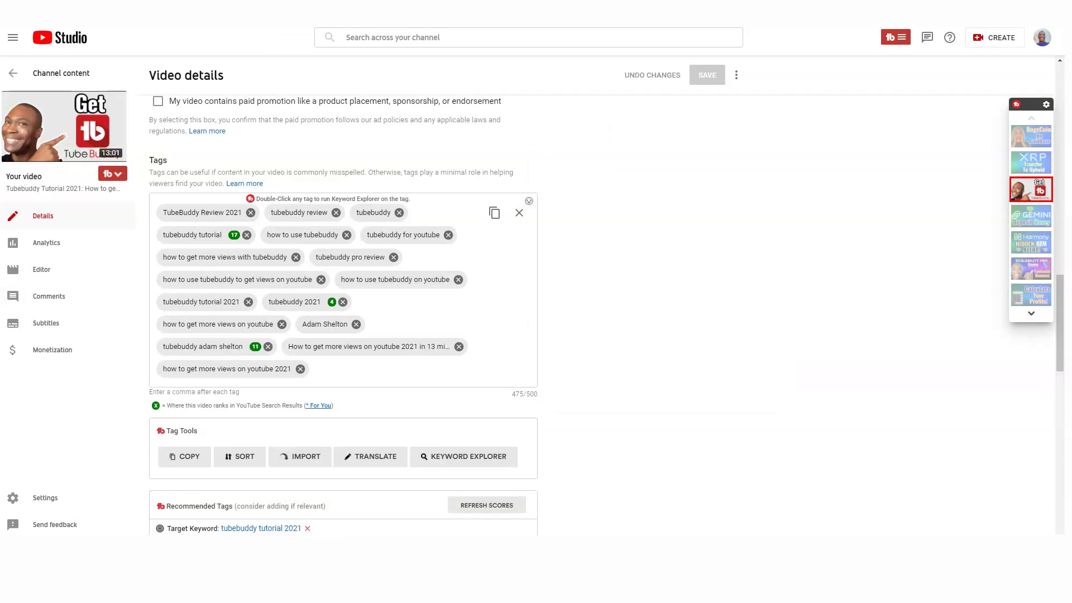
Reopen the Video Topic Planner and delete the topic "How To Get More Engagement on Instagram"
click(936, 193)
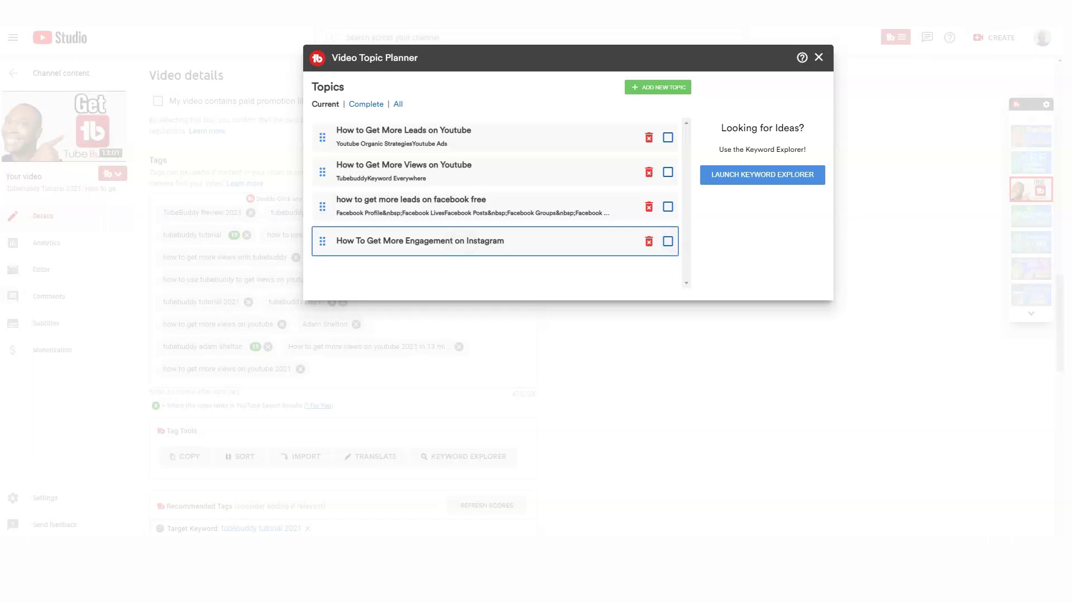
click(648, 241)
key(Return)
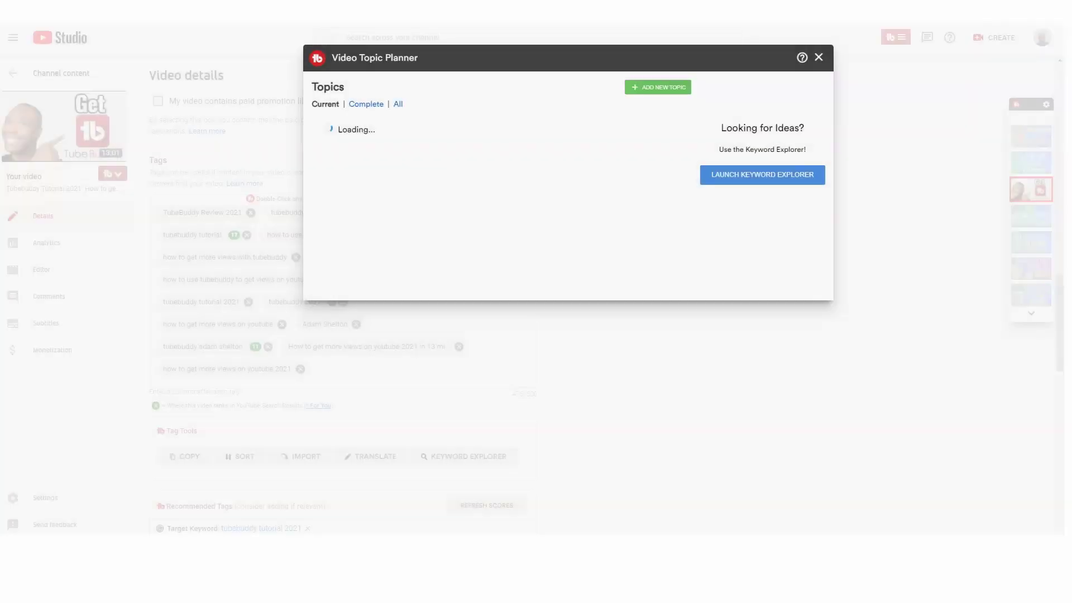
Start a new topic titled with the copied keyword "how to get more engagement on instagram stories"
click(657, 87)
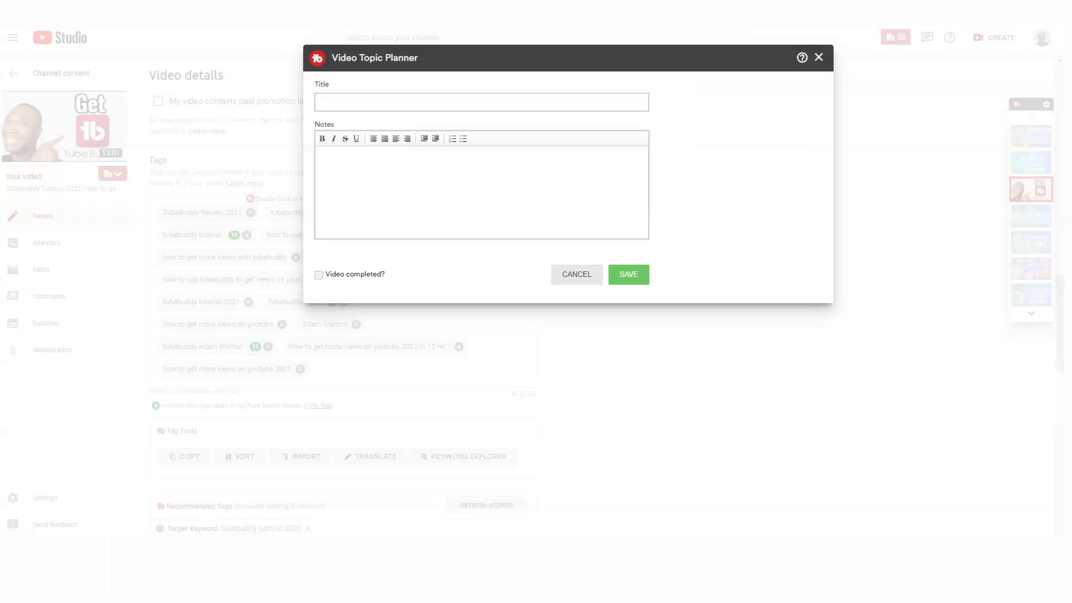
click(485, 104)
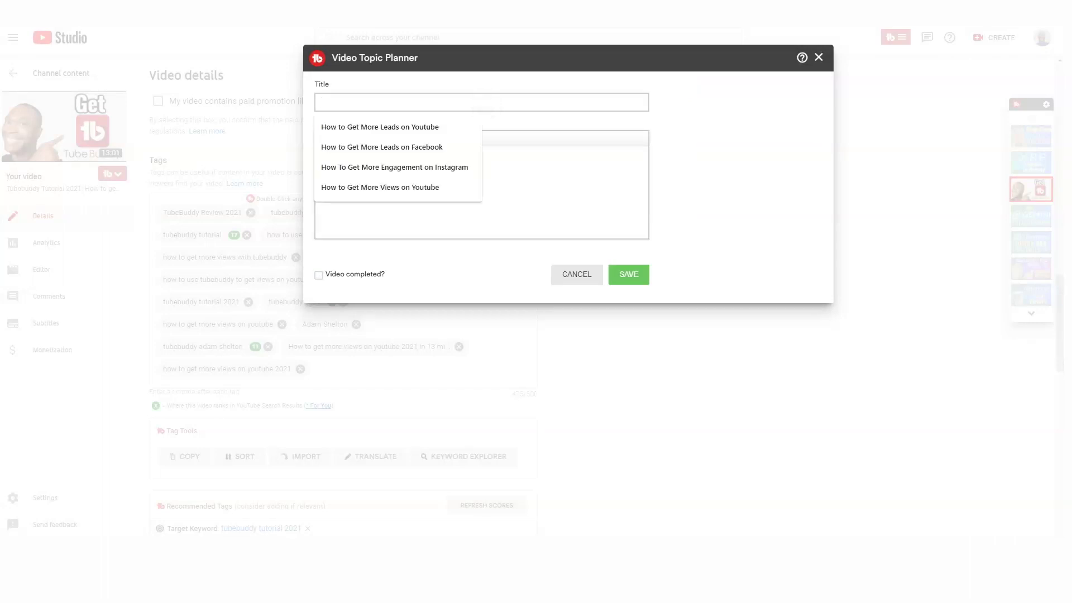
key(ctrl+v)
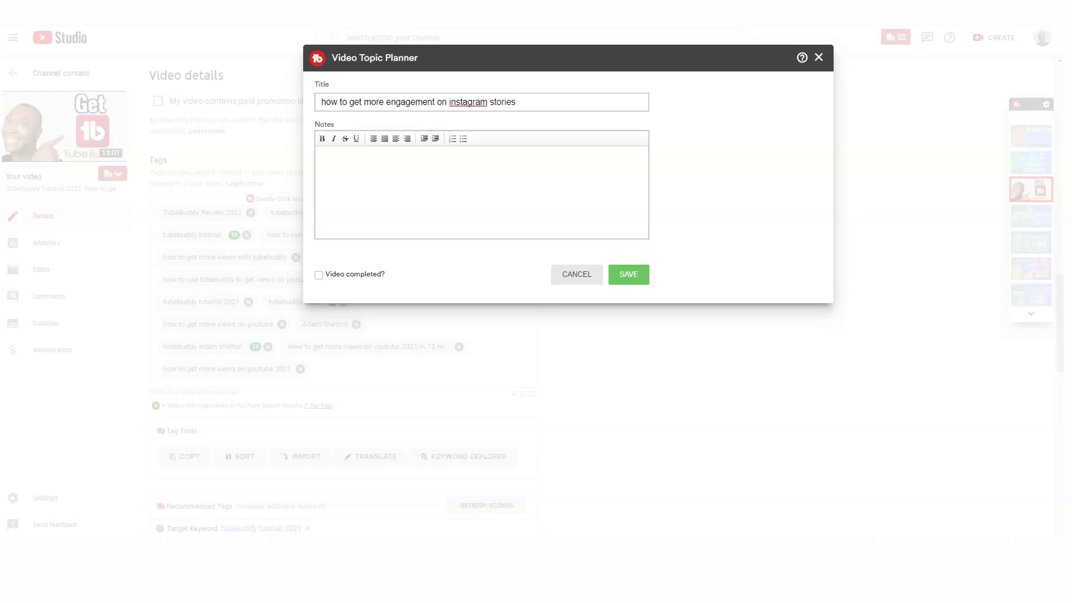
Enter the lines "Personal Stories" and "Funny Stories" in the topic's notes
click(325, 167)
text(Sto)
text(s)
key(BackSpace)
key(BackSpace)
key(BackSpace)
key(BackSpace)
key(BackSpace)
key(BackSpace)
key(BackSpace)
key(BackSpace)
text(Personal Stories)
text(Funny Sturies)
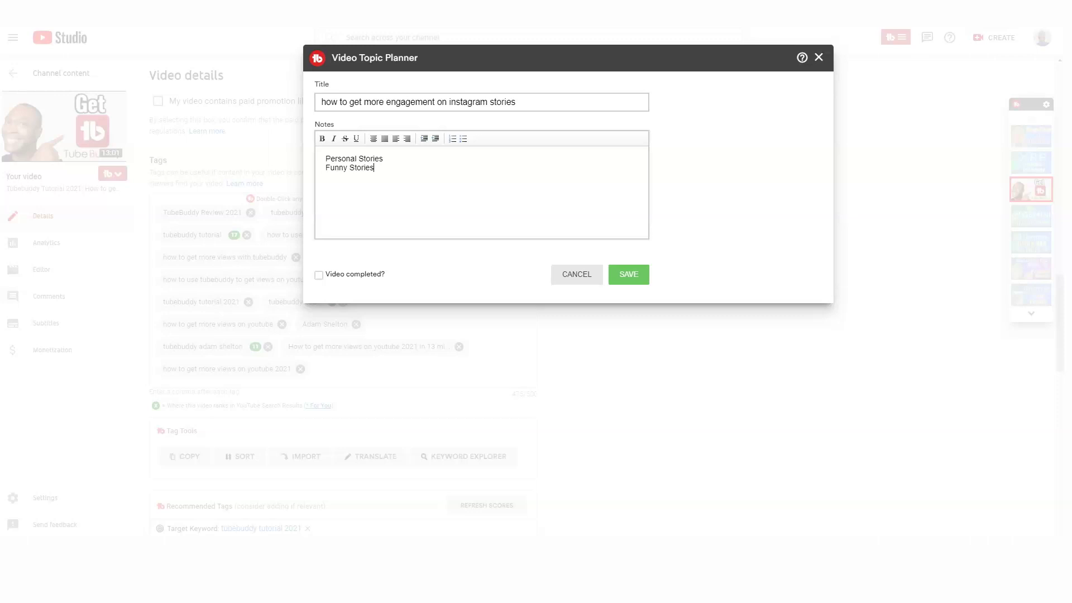
Add a third line to the notes reading "Touching Stories"
text(Remarable St)
key(BackSpace)
key(BackSpace)
key(BackSpace)
key(BackSpace)
key(BackSpace)
key(BackSpace)
key(BackSpace)
text(emra)
key(BackSpace)
key(BackSpace)
text(erable Stories)
click(356, 185)
key(BackSpace)
key(BackSpace)
key(BackSpace)
key(BackSpace)
click(349, 191)
right_click(349, 177)
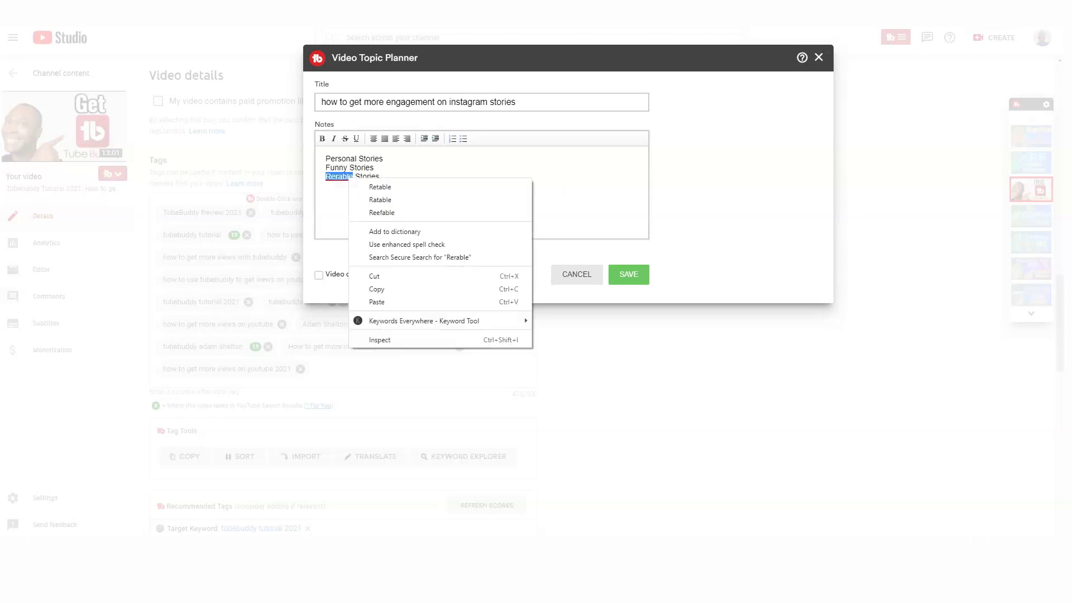
key(BackSpace)
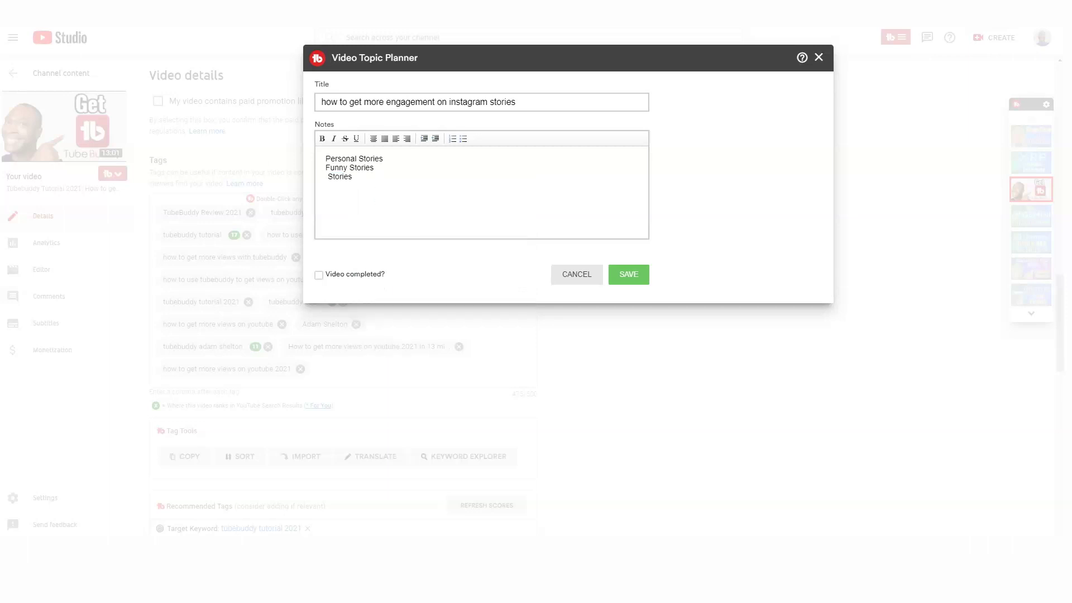
text(Touching)
Add the lines "Family Stories", "True Stores" and "Travel Stories" to the notes and save the topic
click(383, 184)
key(Return)
text(Family Stories)
text(True)
text( Stores )
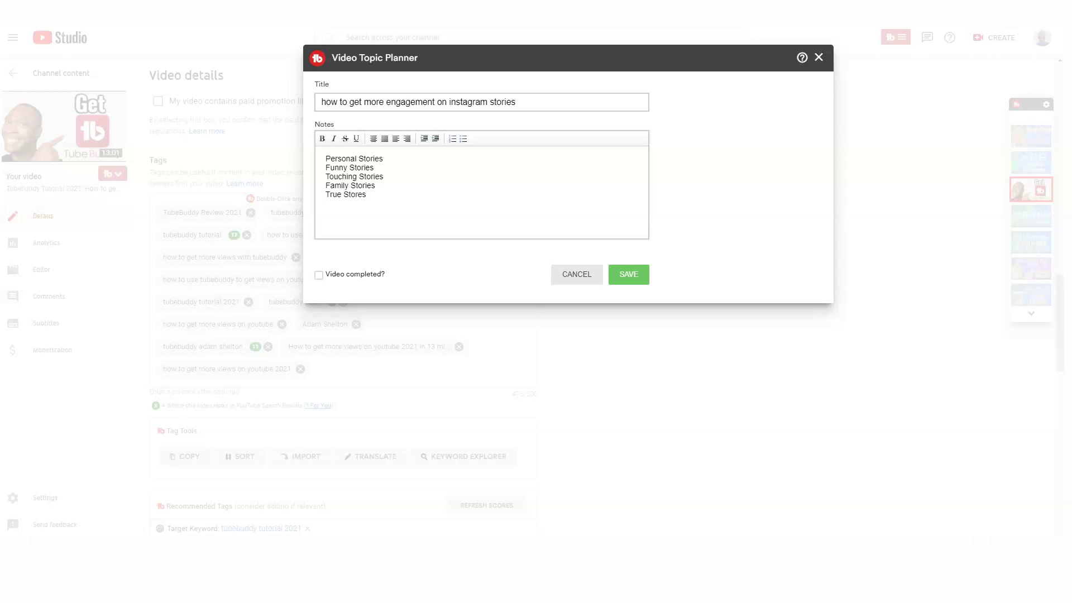
text(Travel Stories)
click(629, 274)
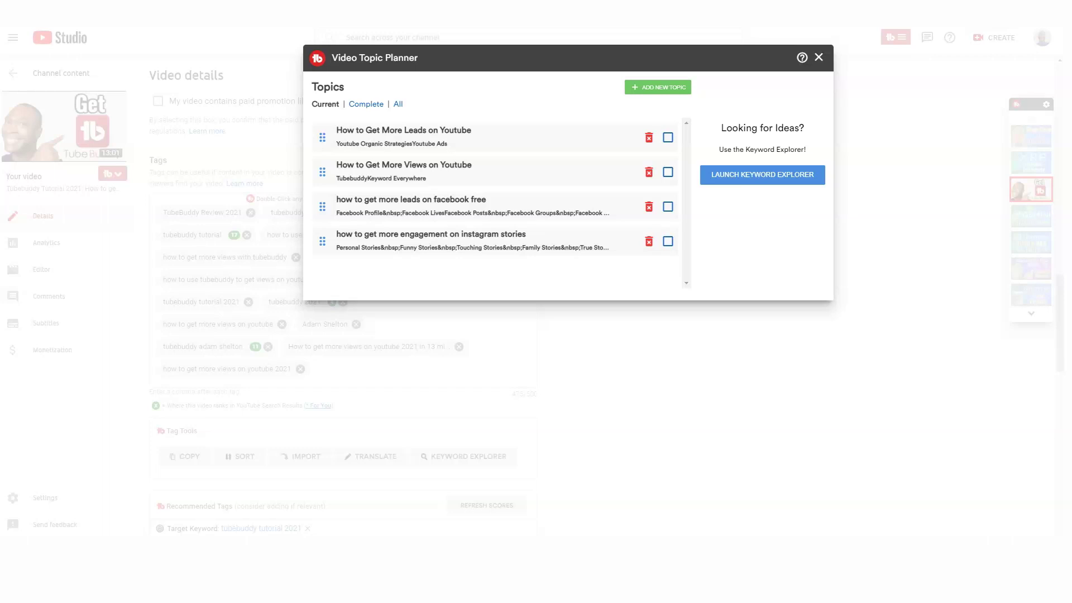
Delete the topics "How to Get More Leads on Youtube" and "How to Get More Views on Youtube"
click(648, 138)
click(599, 151)
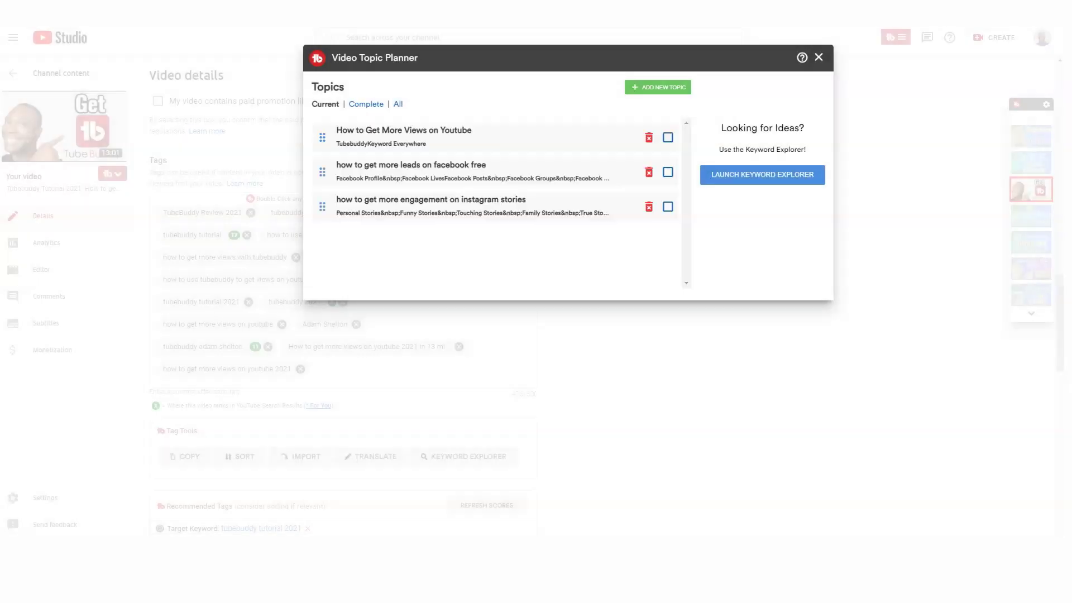
click(649, 137)
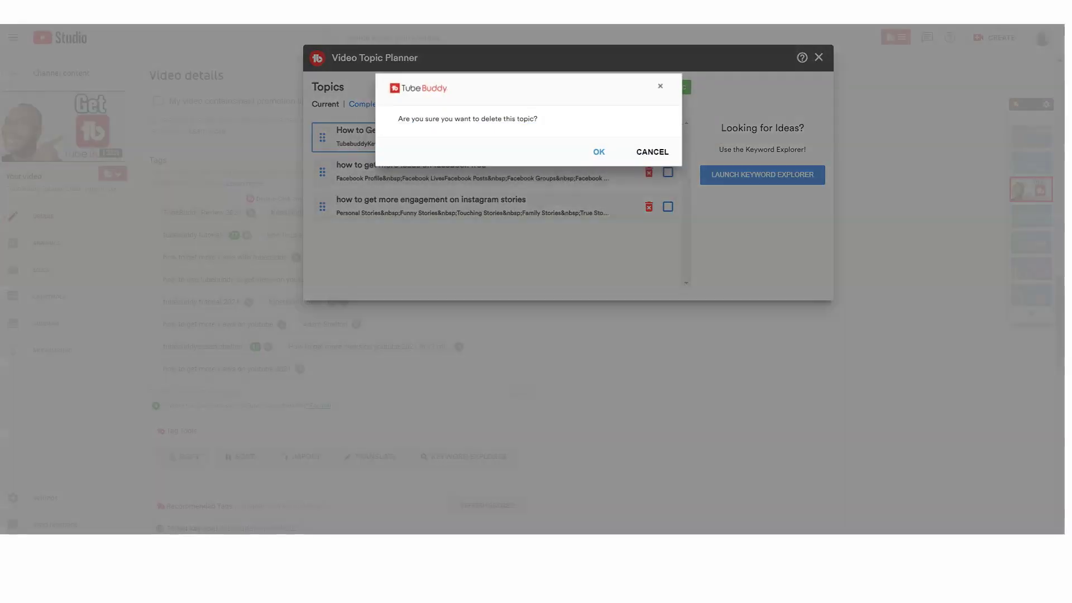
click(599, 151)
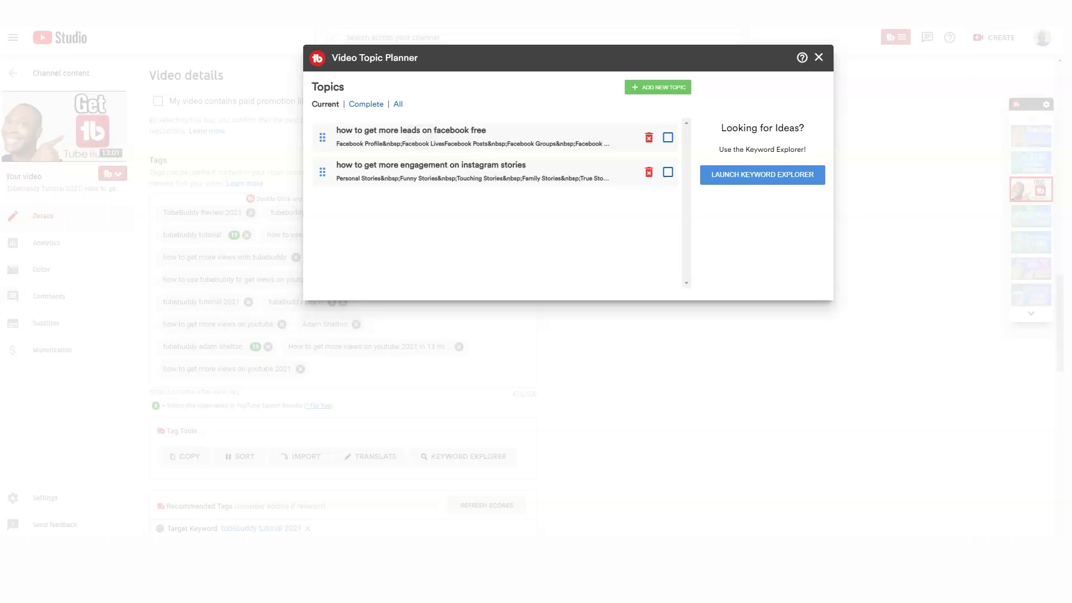
Mark the topic "how to get more leads on facebook free" as complete and clear that mark again in the list of all topics
click(667, 137)
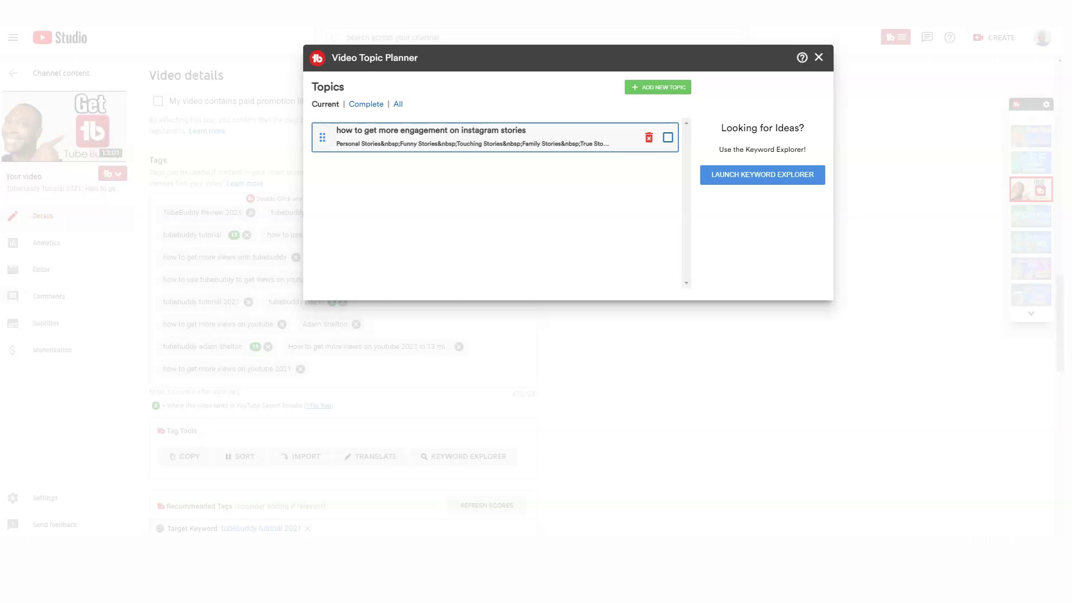
click(397, 104)
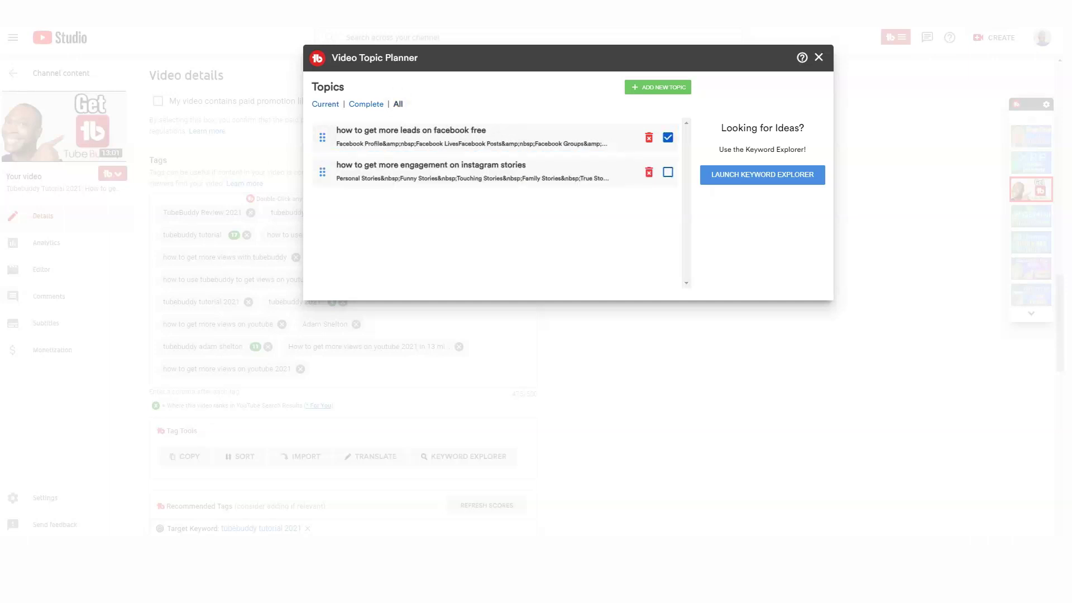
click(668, 137)
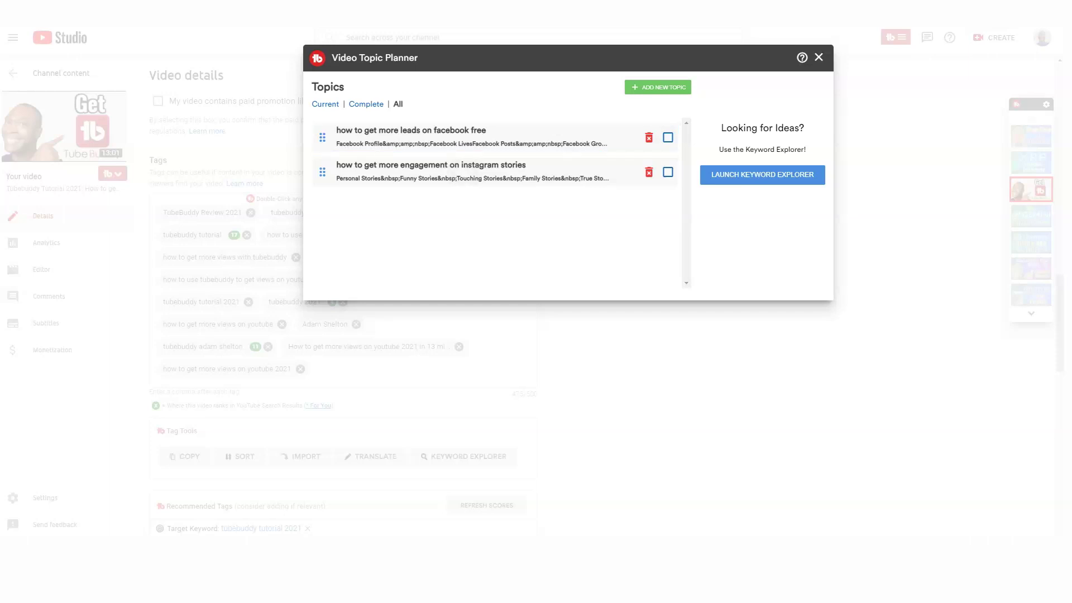
Select the Instagram stories topic and compare the list of current topics with the list of all topics
click(484, 172)
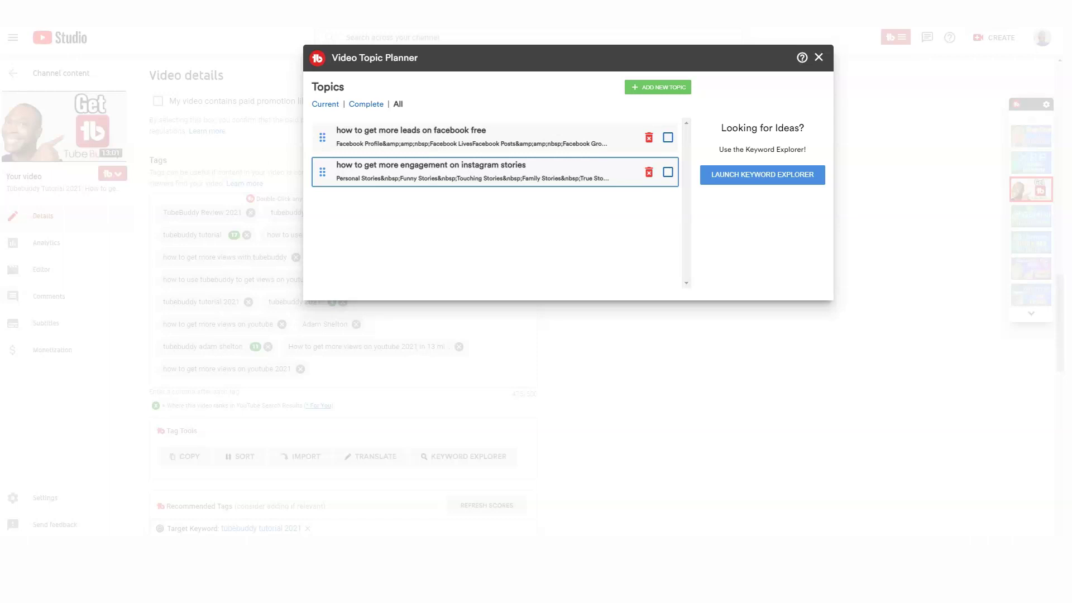
click(325, 104)
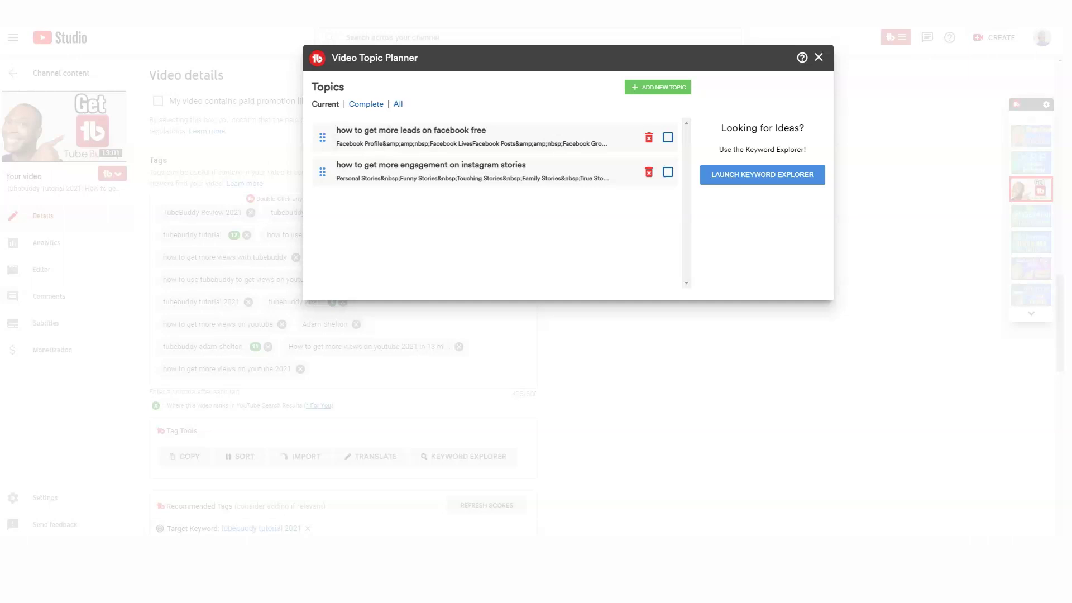
click(398, 104)
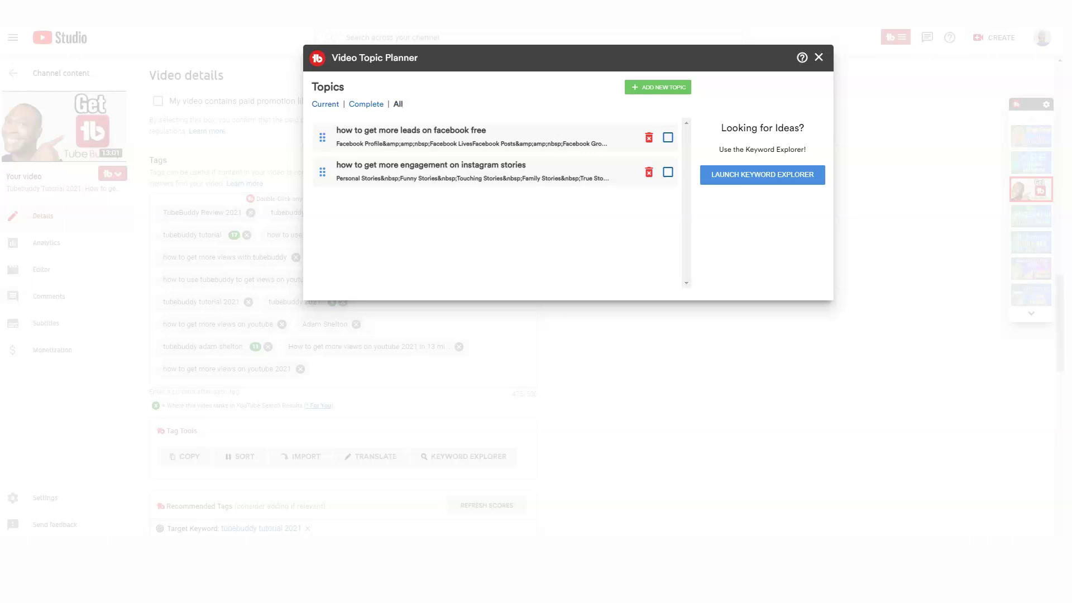